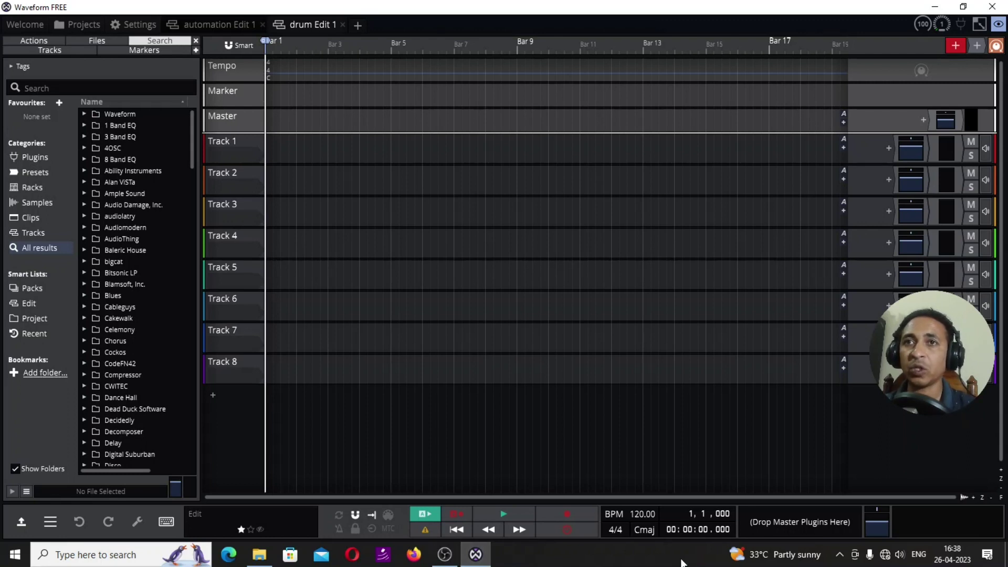
Set the project tempo to 90 BPM and play the timeline briefly with the metronome click enabled.
{"action": "left_click", "coordinate": [21, 525]}
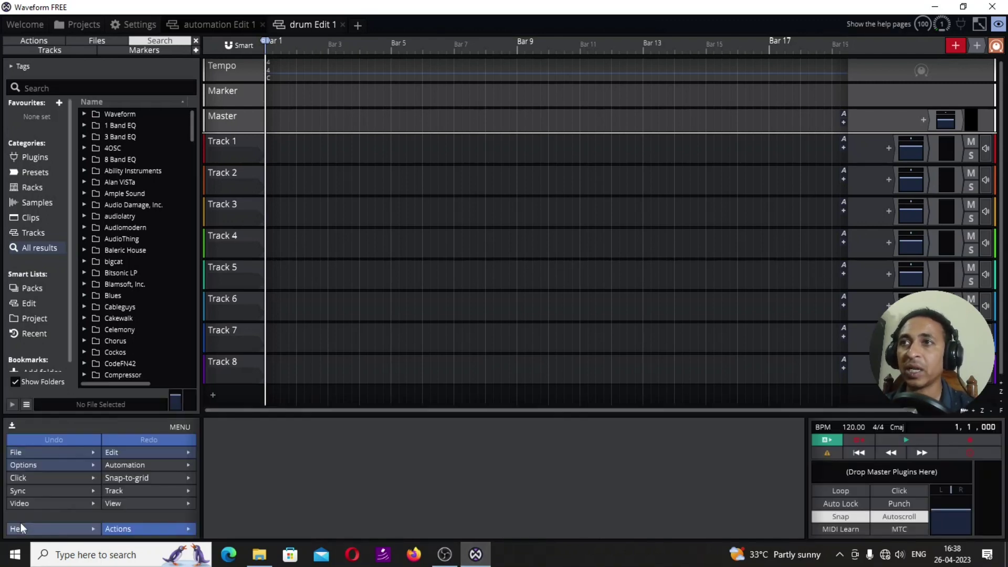
{"action": "left_click", "coordinate": [861, 429]}
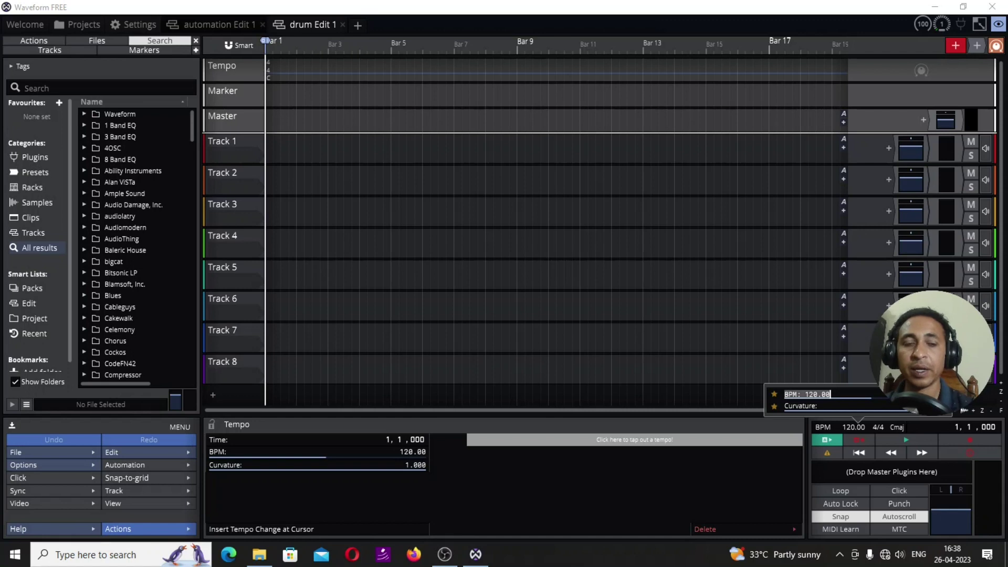
{"action": "type", "text": "90"}
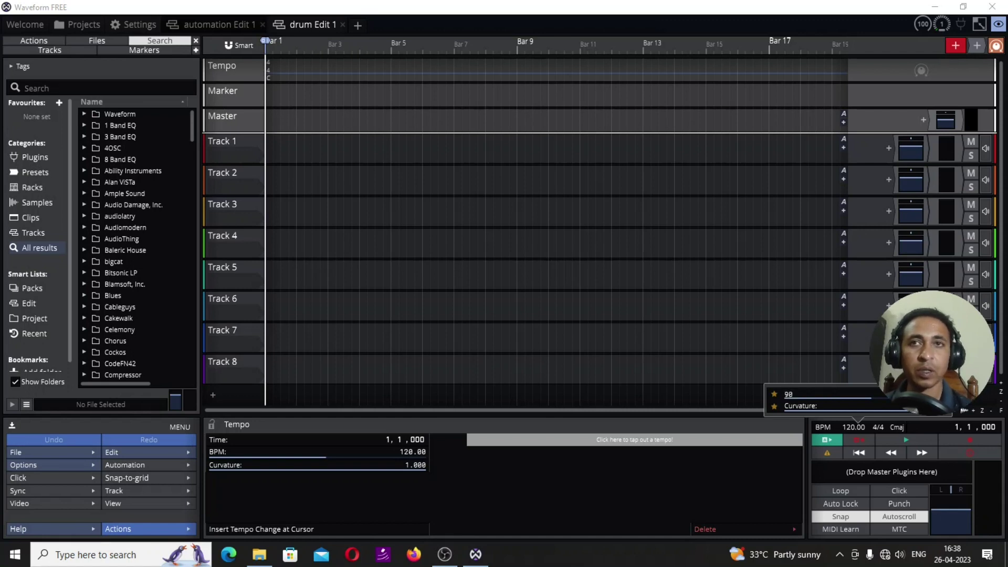
{"action": "key", "text": "Return"}
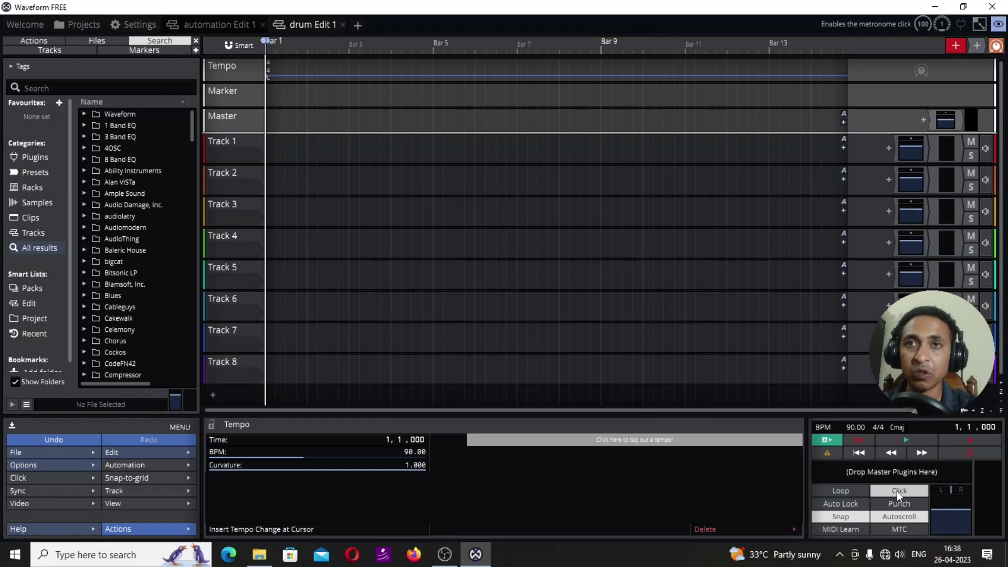
{"action": "key", "text": "space"}
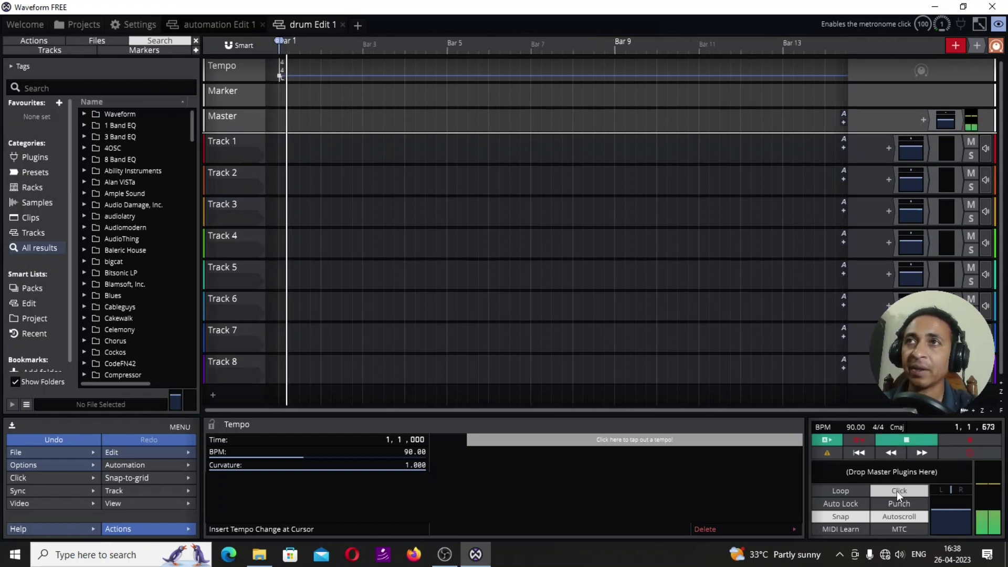
{"action": "key", "text": "space"}
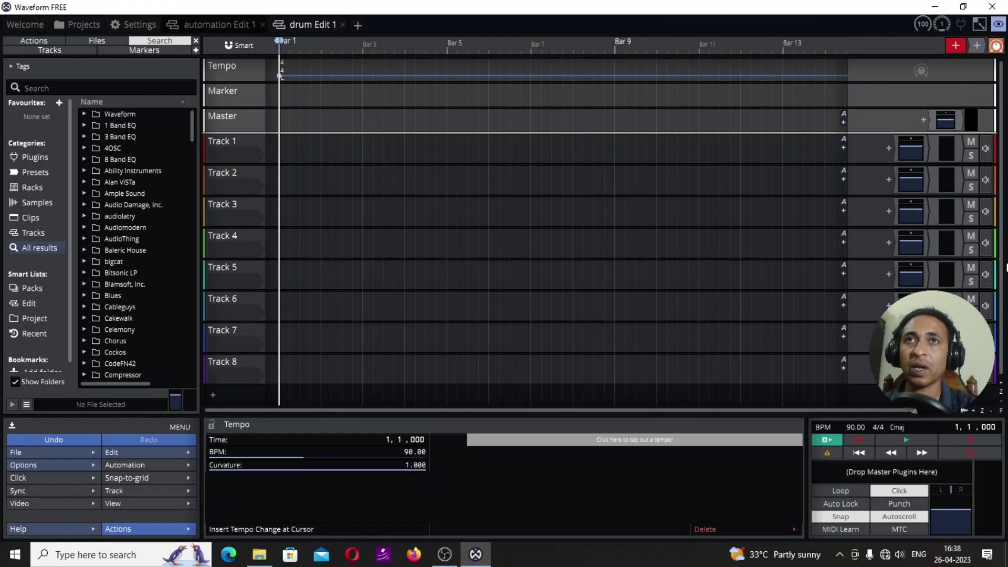
Add the Micro Drum Sampler instrument from Waveform's built-in plugins to Track 1.
{"action": "left_click", "coordinate": [890, 150]}
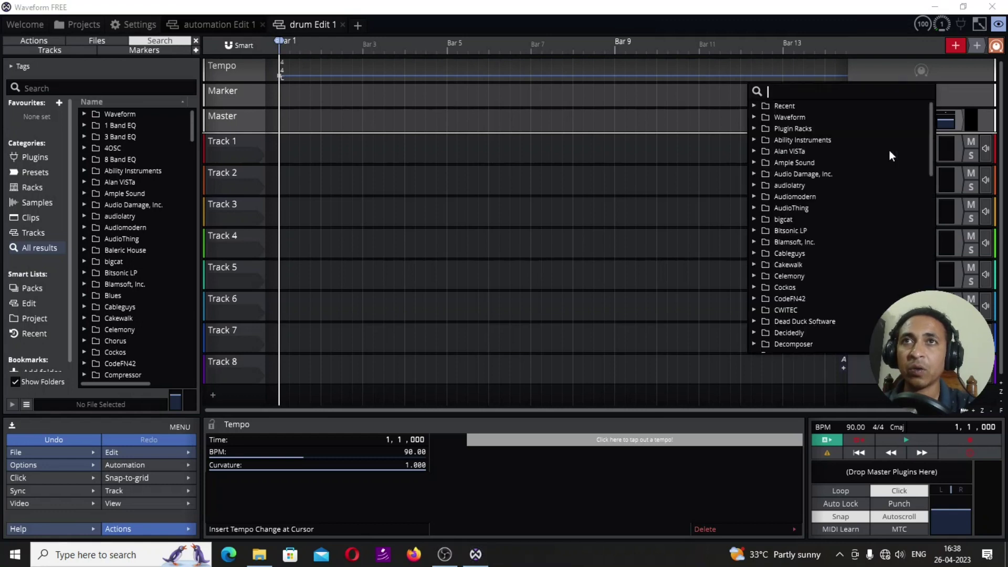
{"action": "left_click", "coordinate": [753, 117]}
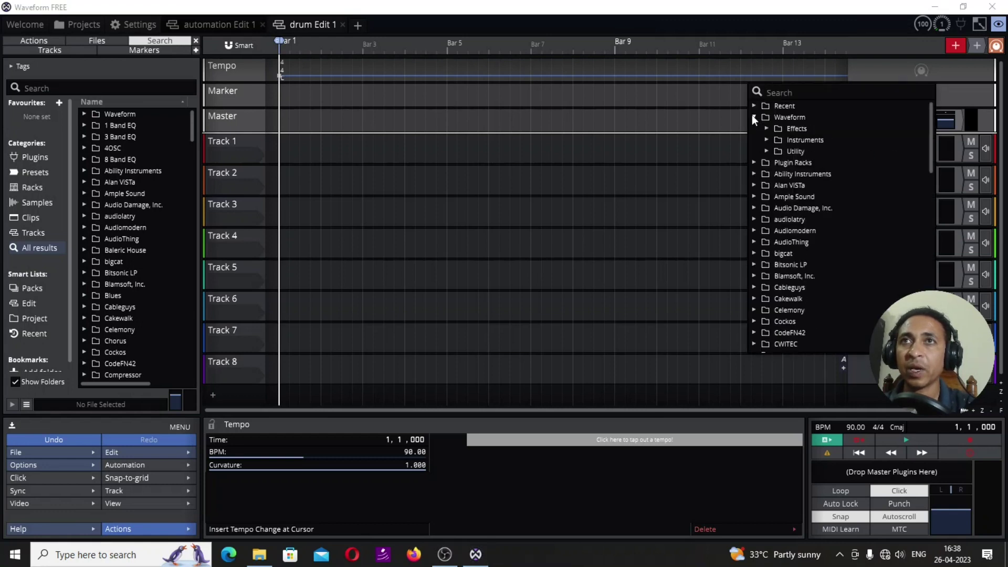
{"action": "left_click", "coordinate": [767, 140]}
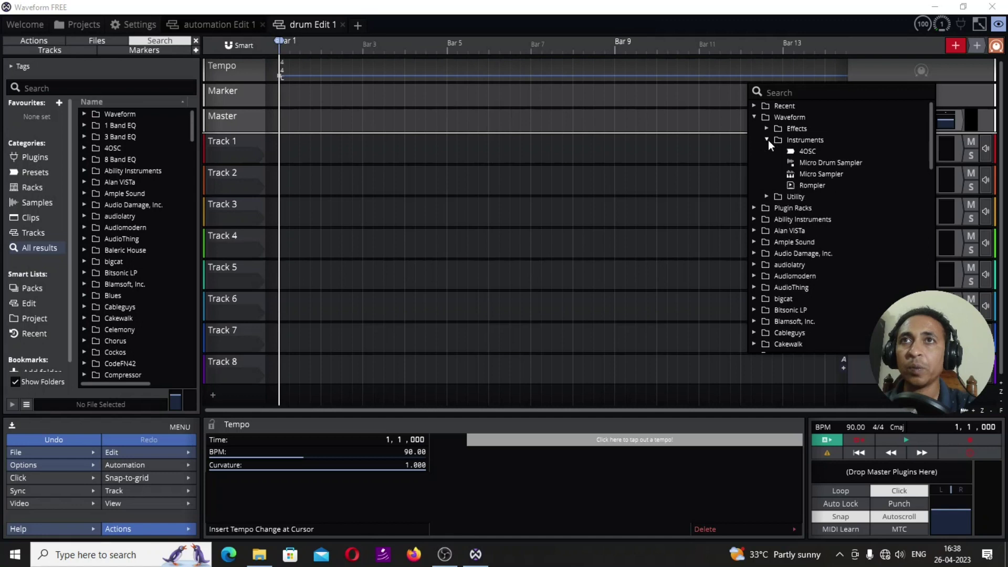
{"action": "left_click", "coordinate": [823, 163]}
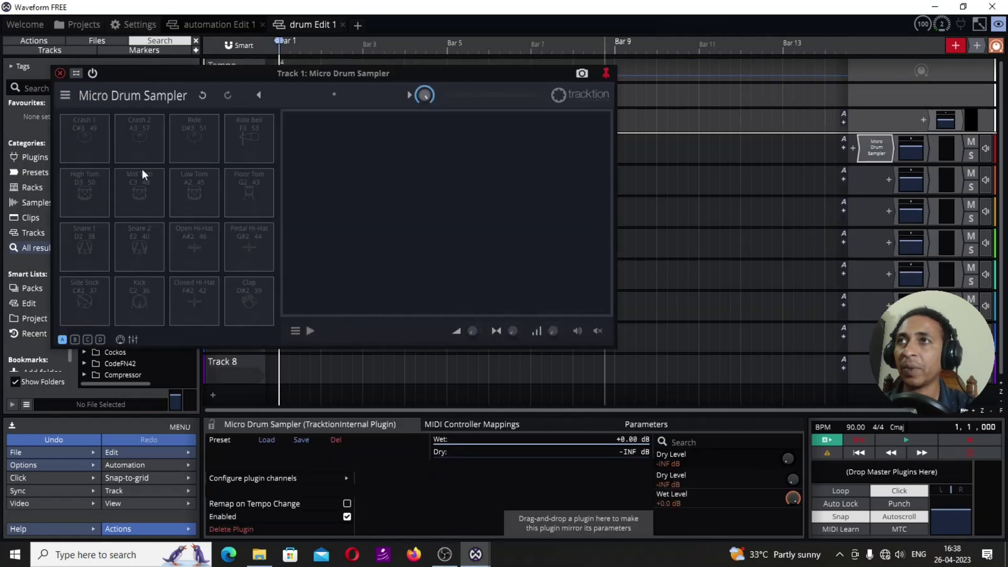
Try several of the sampler's empty pads, including crash, toms and open hi-hat.
{"action": "left_click", "coordinate": [96, 151]}
{"action": "left_click", "coordinate": [127, 152]}
{"action": "left_click", "coordinate": [149, 209]}
{"action": "left_click", "coordinate": [183, 210]}
{"action": "left_click", "coordinate": [202, 267]}
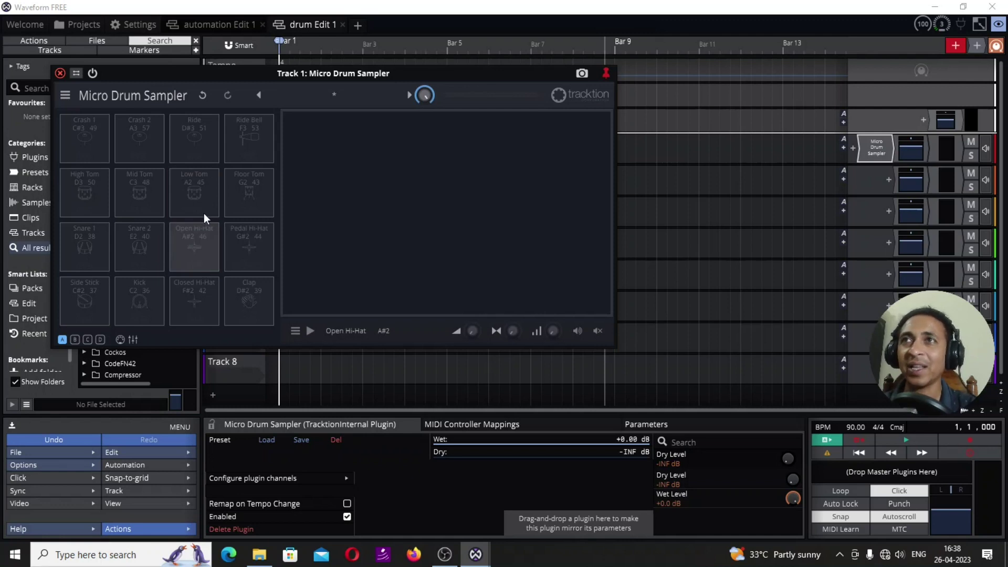
Load the Micro 808 preset and audition its claves, tom, conga, hi-hat, kick and side stick pads.
{"action": "left_click", "coordinate": [334, 96]}
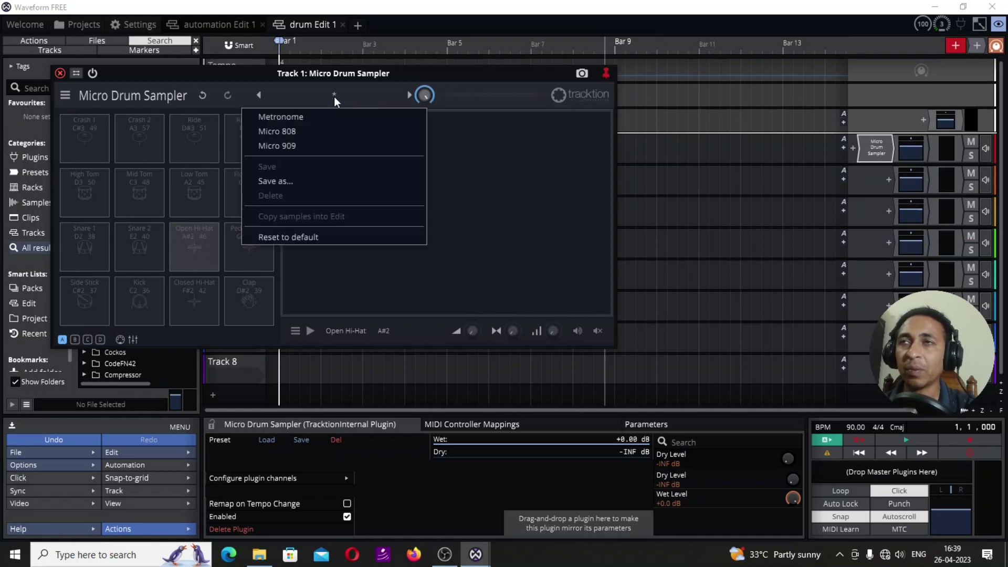
{"action": "left_click", "coordinate": [307, 134]}
{"action": "left_click", "coordinate": [131, 144]}
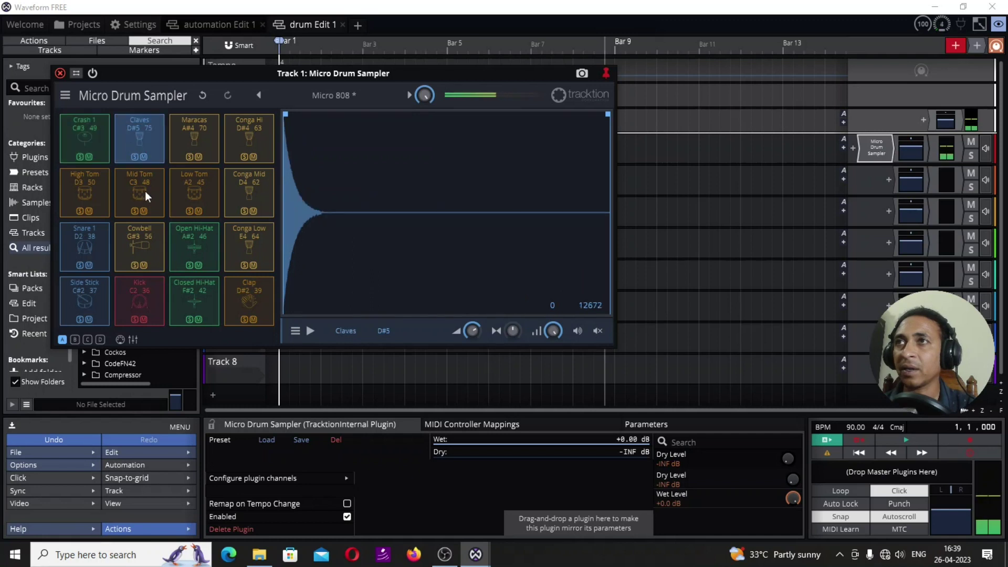
{"action": "left_click", "coordinate": [143, 192]}
{"action": "left_click", "coordinate": [202, 204]}
{"action": "left_click", "coordinate": [250, 203]}
{"action": "left_click", "coordinate": [234, 248]}
{"action": "left_click", "coordinate": [215, 253]}
{"action": "left_click", "coordinate": [139, 308]}
{"action": "left_click", "coordinate": [76, 308]}
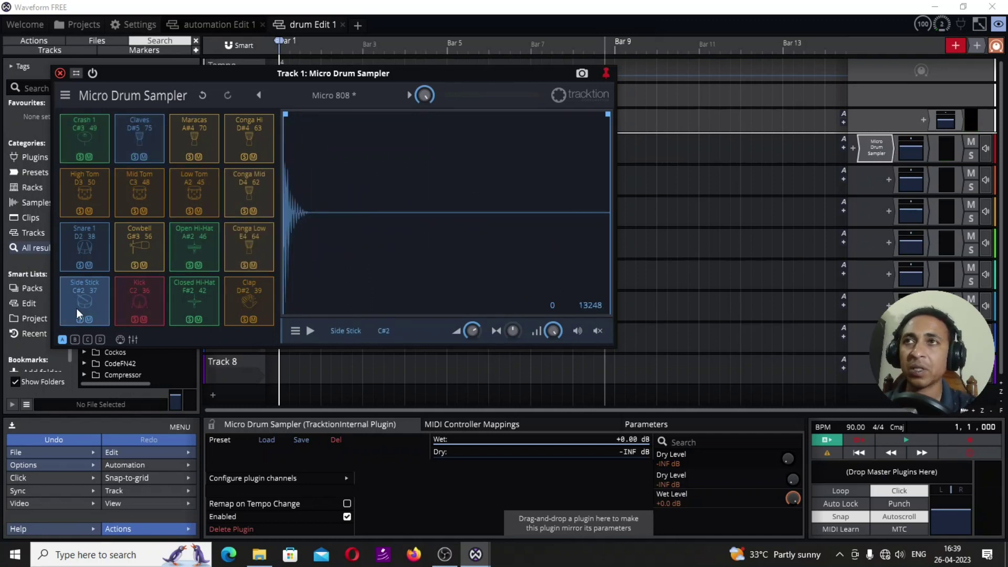
Load the Micro 909 preset and audition its snare, hi-hat, kick, side stick, clap and tom pads.
{"action": "left_click", "coordinate": [354, 94]}
{"action": "left_click", "coordinate": [269, 148]}
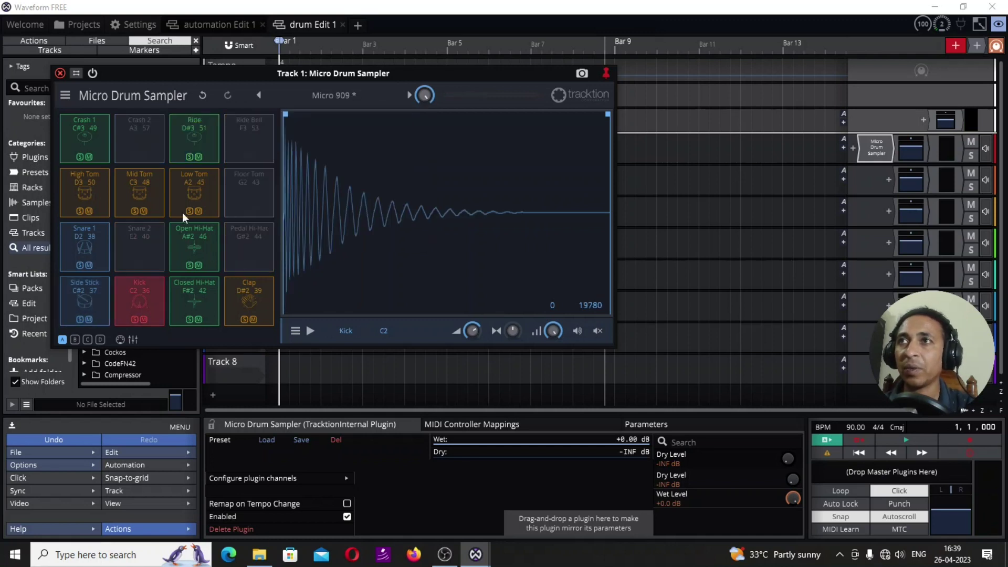
{"action": "left_click", "coordinate": [77, 206]}
{"action": "left_click", "coordinate": [80, 253]}
{"action": "left_click", "coordinate": [182, 253]}
{"action": "left_click", "coordinate": [195, 302]}
{"action": "left_click", "coordinate": [143, 303]}
{"action": "left_click", "coordinate": [93, 304]}
{"action": "left_click", "coordinate": [137, 303]}
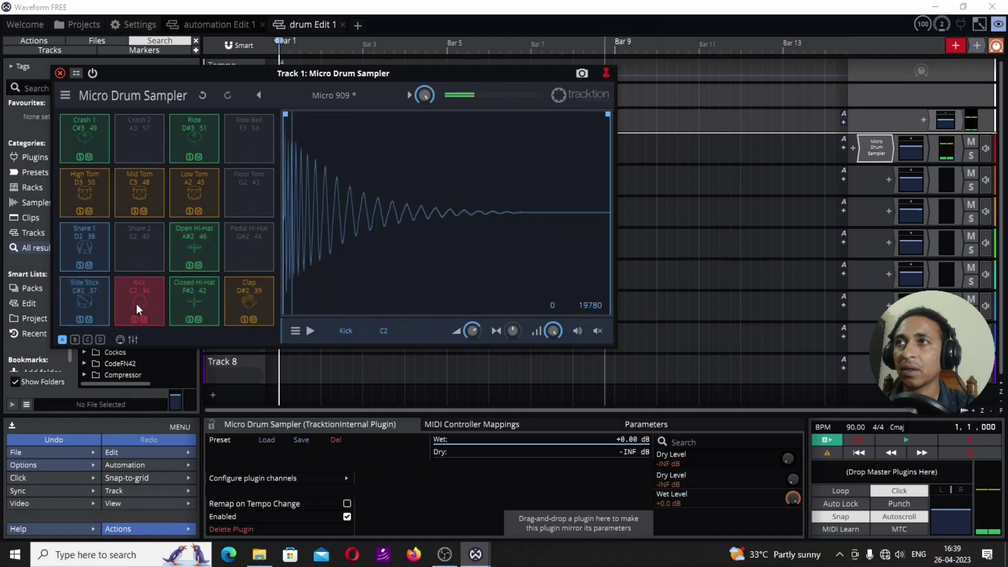
{"action": "left_click", "coordinate": [92, 302]}
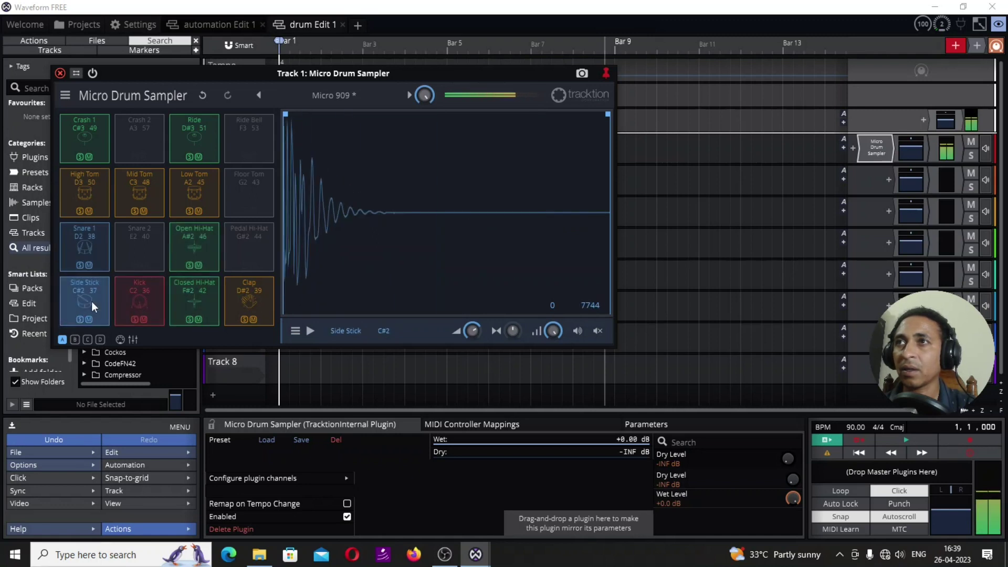
{"action": "left_click", "coordinate": [252, 300]}
{"action": "left_click", "coordinate": [195, 239]}
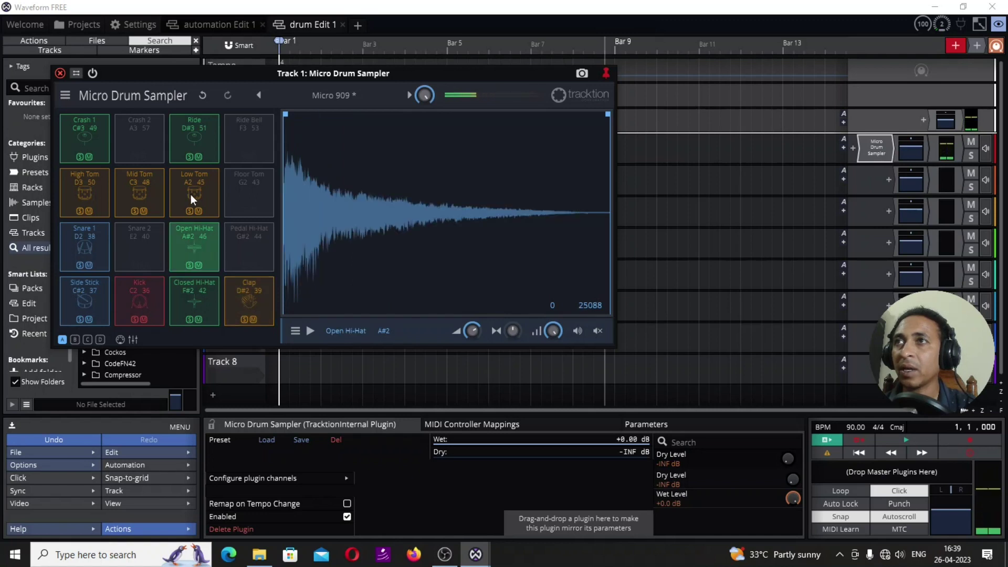
{"action": "left_click", "coordinate": [142, 192]}
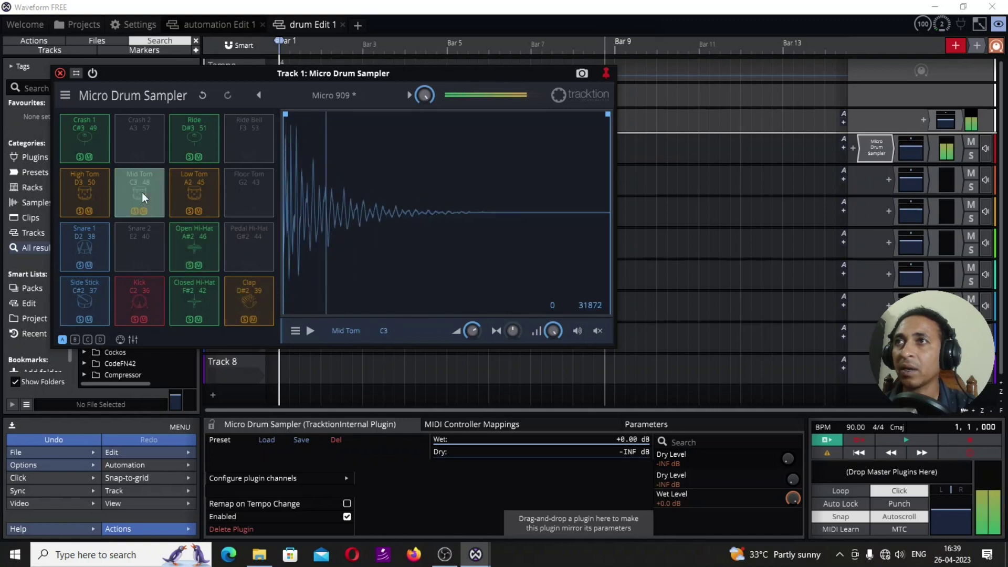
{"action": "left_click", "coordinate": [94, 191]}
{"action": "left_click", "coordinate": [90, 191]}
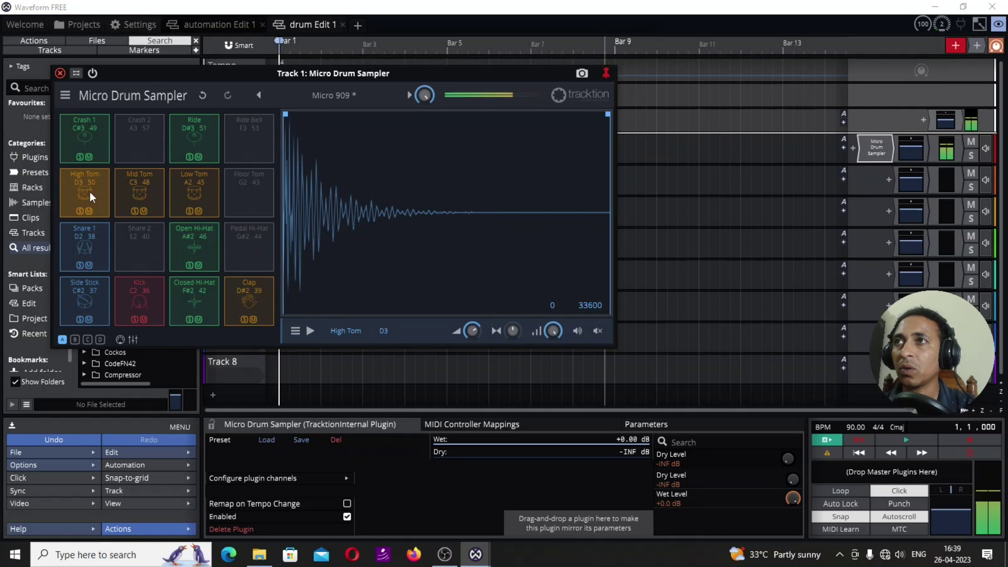
Clear the High Tom, Mid Tom and Low Tom pads from the Micro 909 kit and close the sampler.
{"action": "right_click", "coordinate": [89, 191]}
{"action": "left_click", "coordinate": [113, 231]}
{"action": "right_click", "coordinate": [144, 178]}
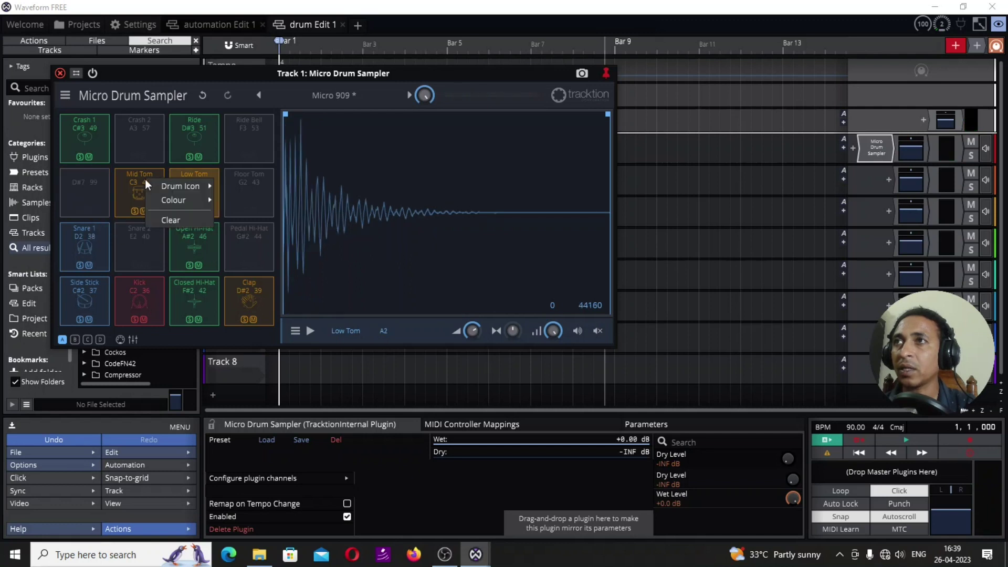
{"action": "left_click", "coordinate": [176, 225]}
{"action": "right_click", "coordinate": [196, 188]}
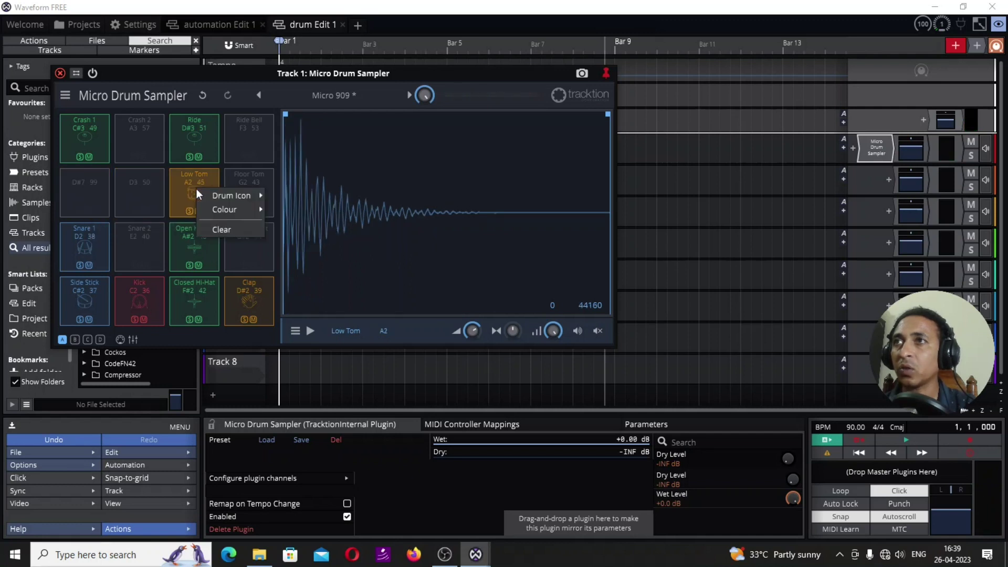
{"action": "left_click", "coordinate": [215, 231]}
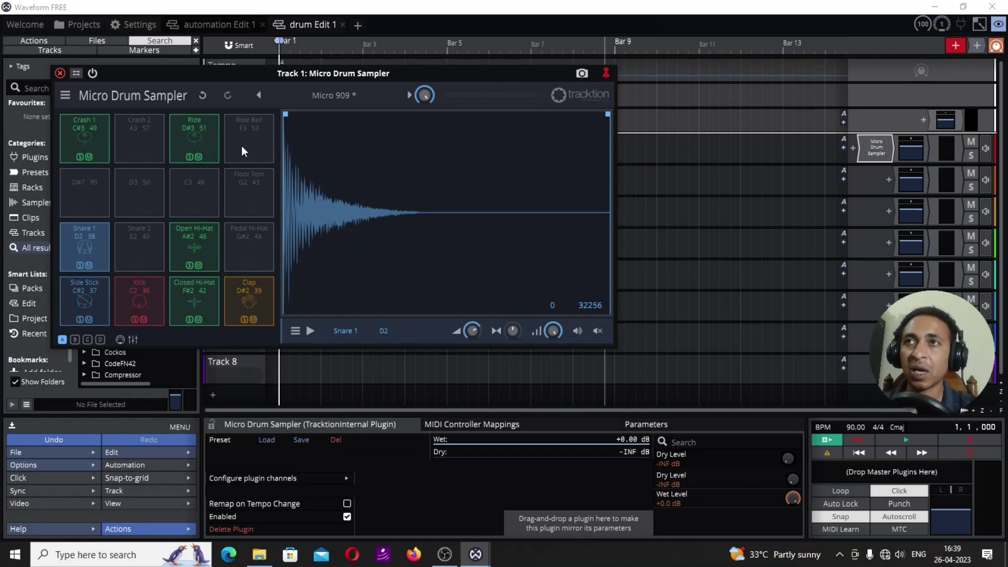
{"action": "left_click", "coordinate": [60, 73]}
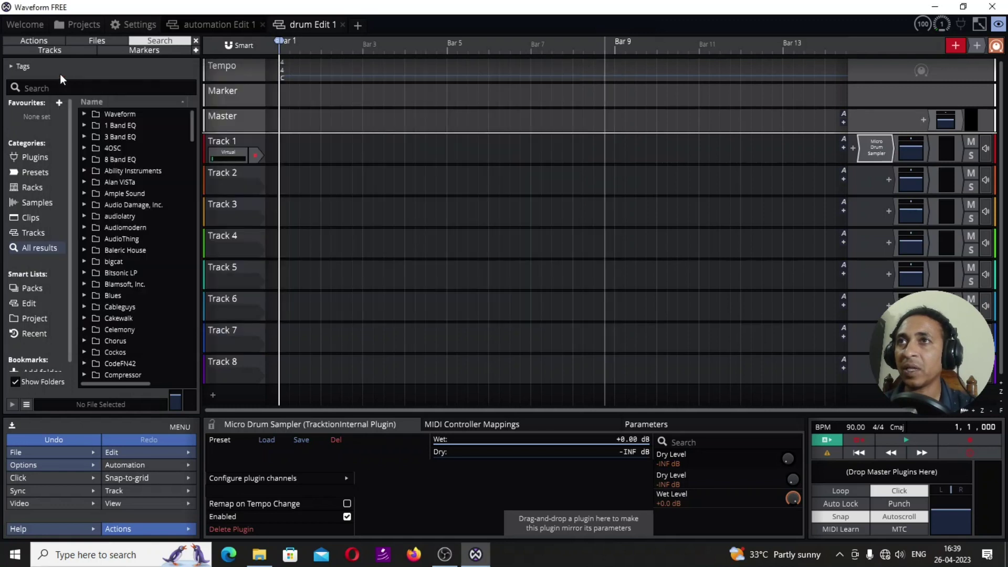
Insert a new step clip on Track 1 at the start of bar 1.
{"action": "right_click", "coordinate": [282, 150]}
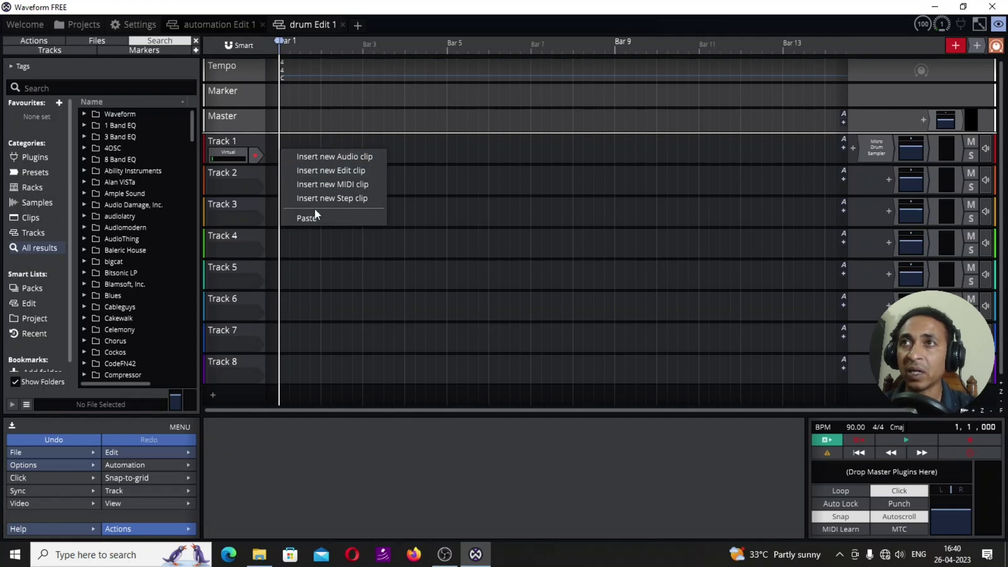
{"action": "key", "text": "Escape"}
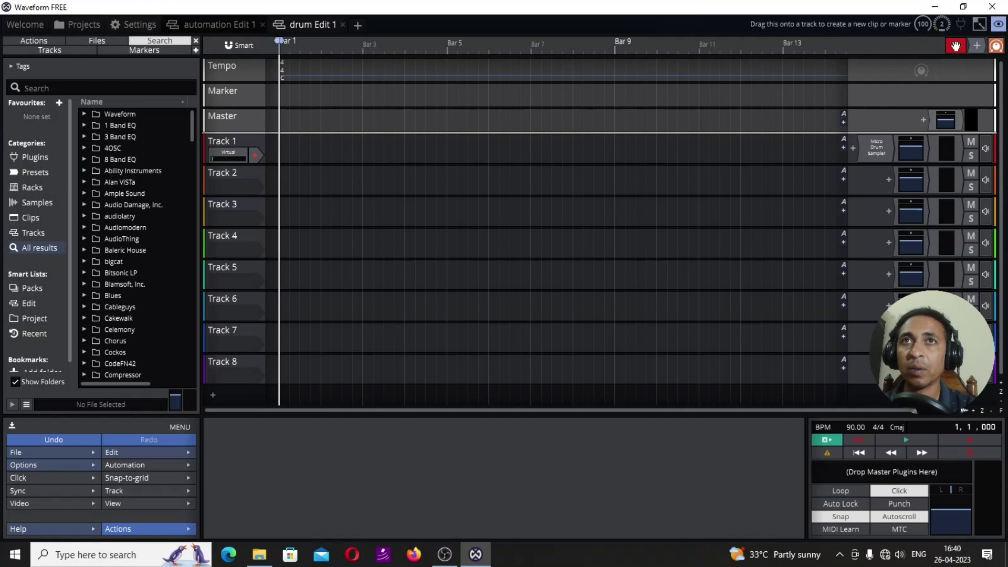
{"action": "left_click_drag", "start_coordinate": [956, 46], "coordinate": [278, 150]}
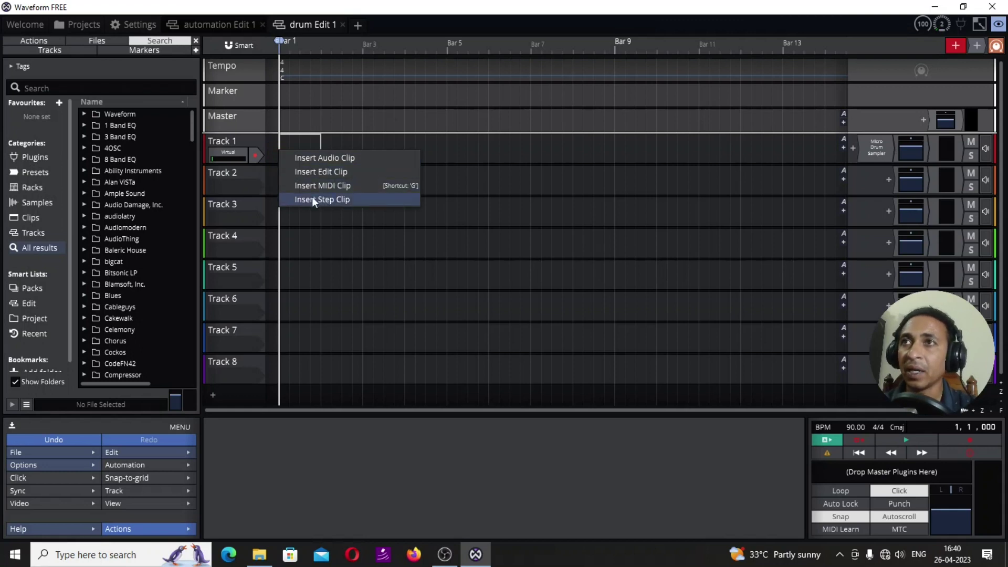
{"action": "left_click", "coordinate": [329, 199]}
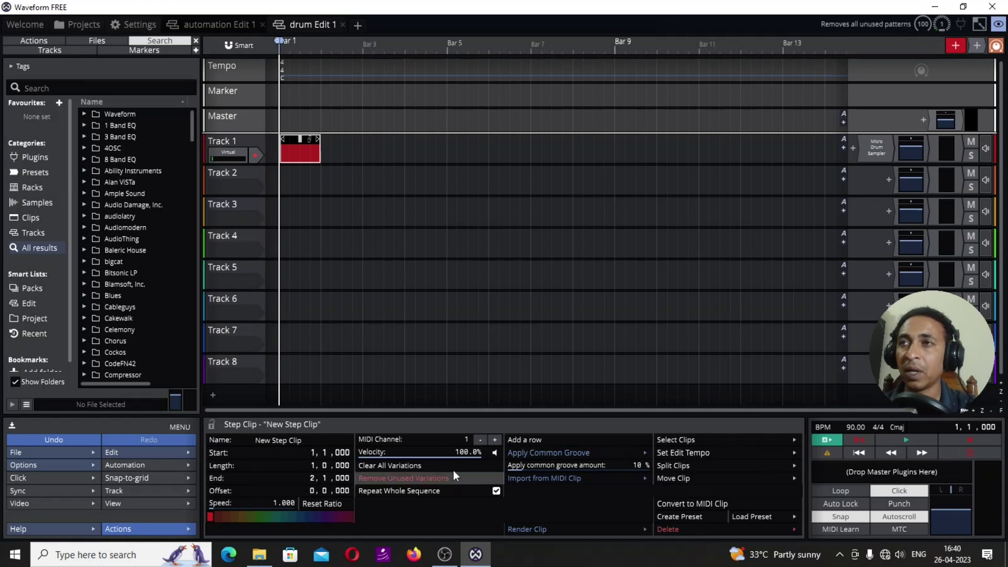
Collapse the properties area and enlarge the view and Track 1's height around the whole step clip.
{"action": "left_click", "coordinate": [11, 427]}
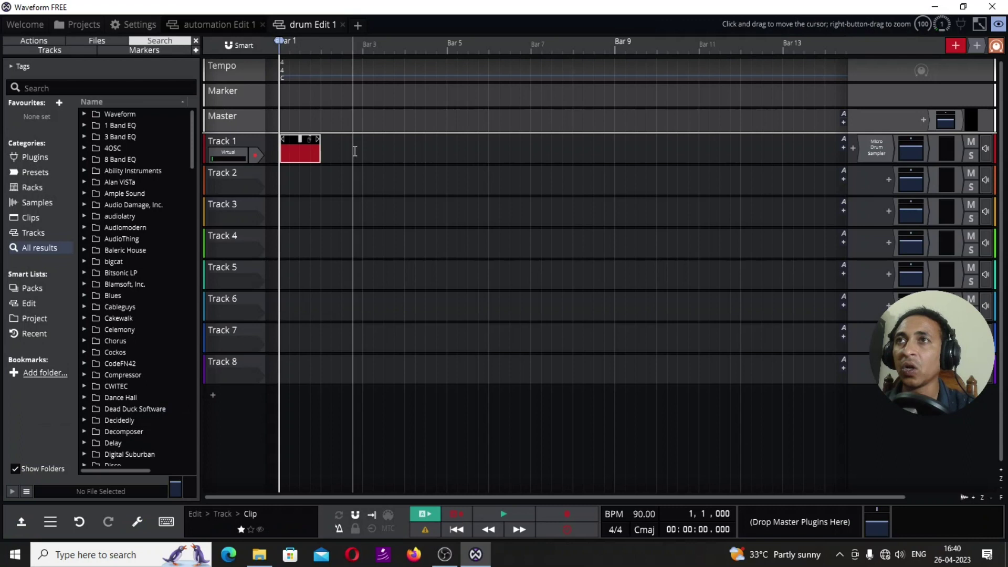
{"action": "scroll", "coordinate": [296, 186], "scroll_direction": "up", "scroll_amount": 5}
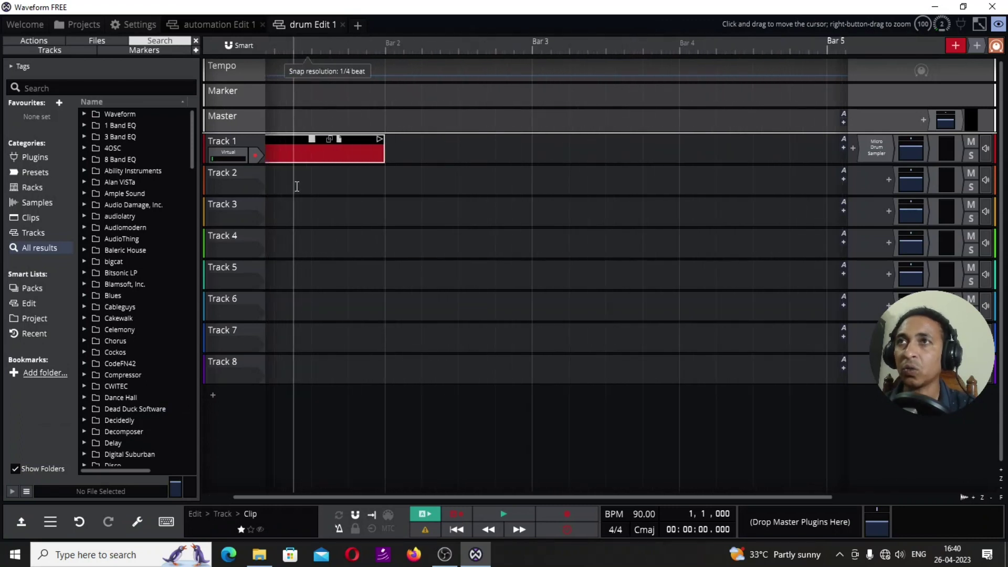
{"action": "scroll", "coordinate": [297, 187], "scroll_direction": "up", "scroll_amount": 3}
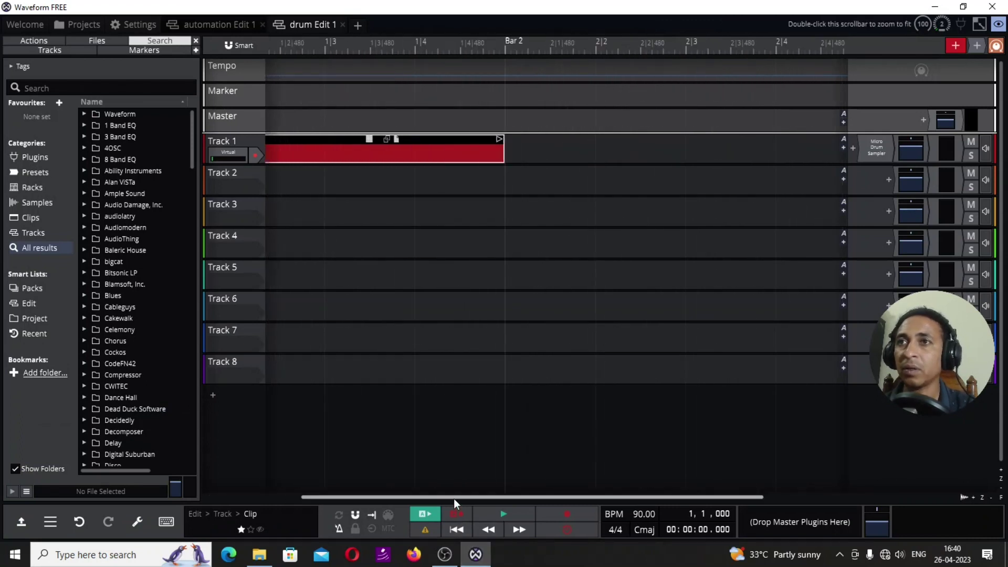
{"action": "left_click_drag", "start_coordinate": [453, 499], "coordinate": [356, 499]}
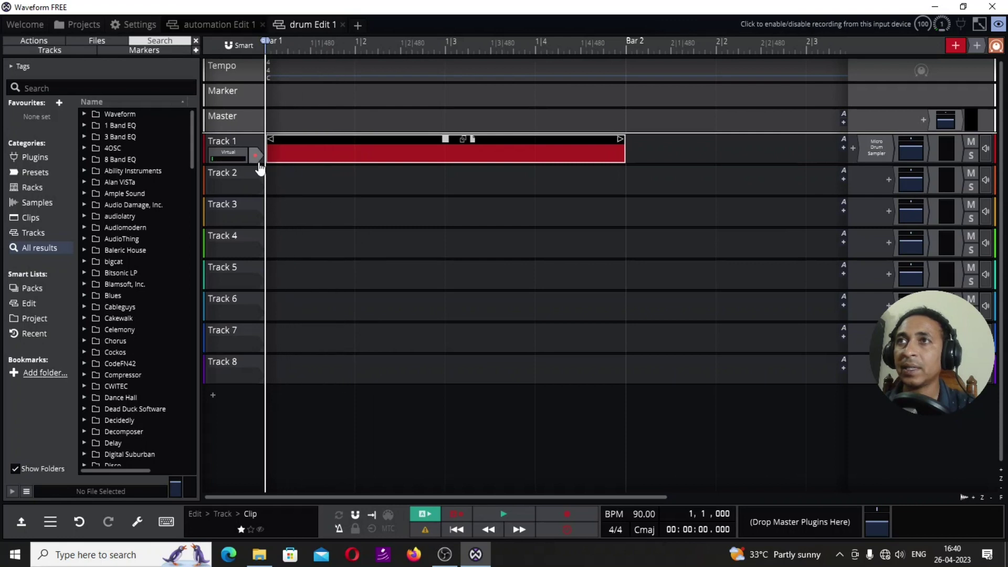
{"action": "left_click_drag", "start_coordinate": [259, 164], "coordinate": [294, 331]}
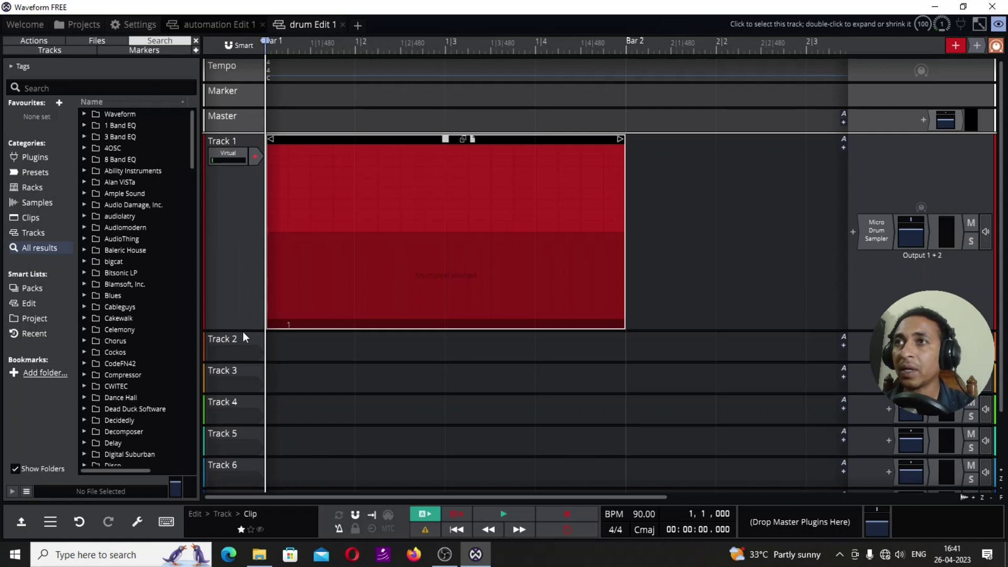
{"action": "left_click_drag", "start_coordinate": [242, 331], "coordinate": [244, 278]}
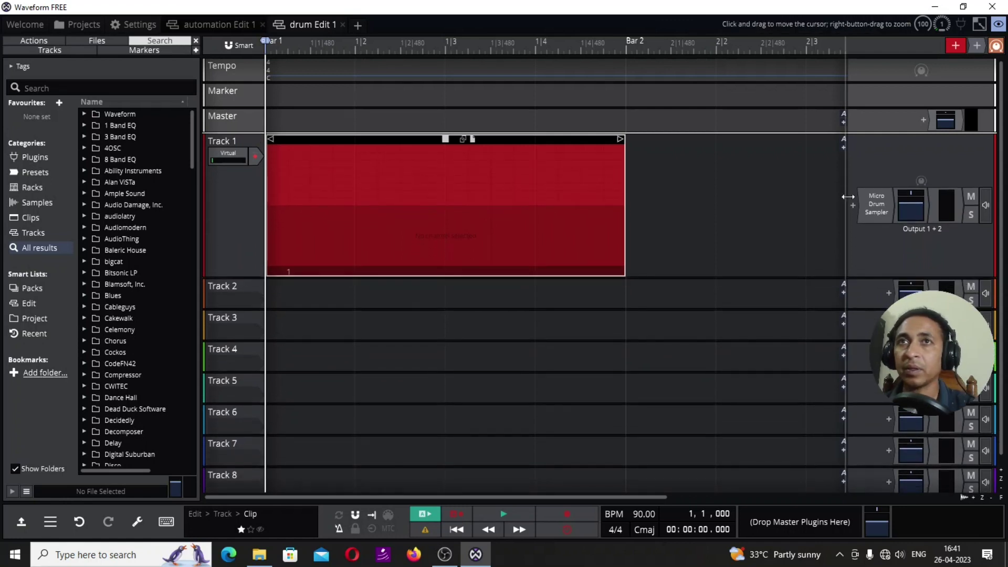
Open Track 1's Micro Drum Sampler, assign a drum icon to the empty D3 pad, and close the sampler.
{"action": "double_click", "coordinate": [876, 203]}
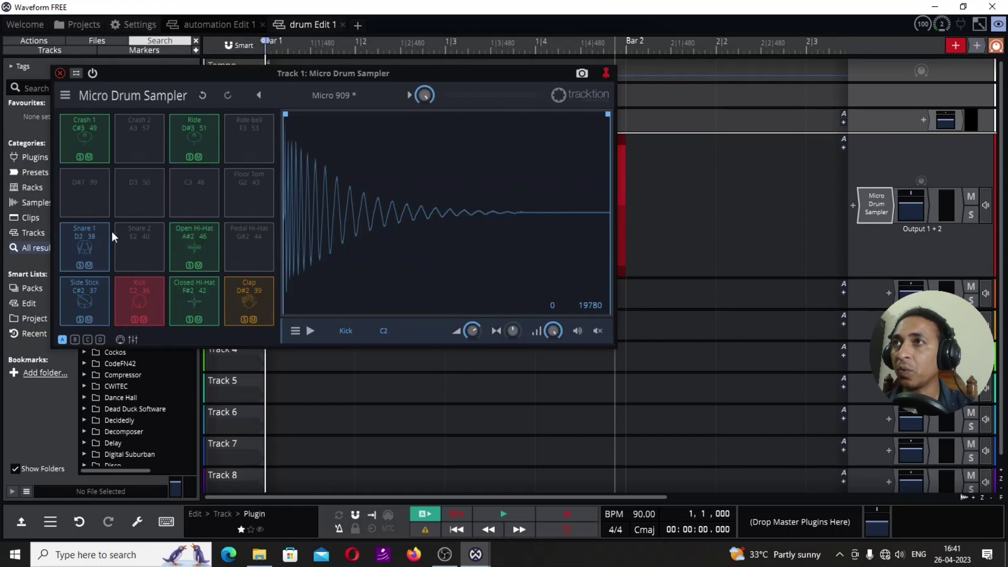
{"action": "right_click", "coordinate": [137, 243]}
{"action": "mouse_move", "coordinate": [168, 247]}
{"action": "left_click", "coordinate": [247, 315]}
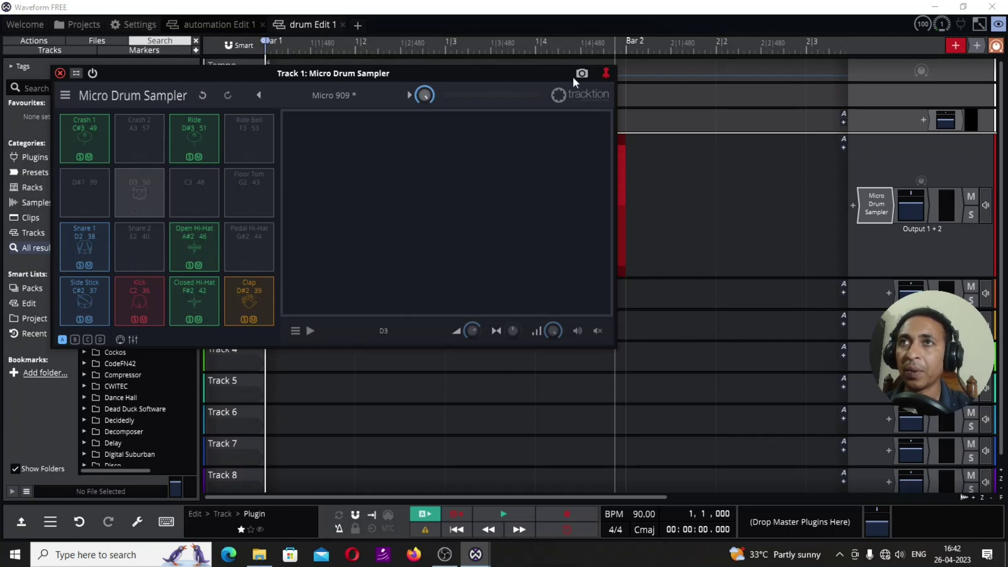
{"action": "left_click", "coordinate": [60, 73]}
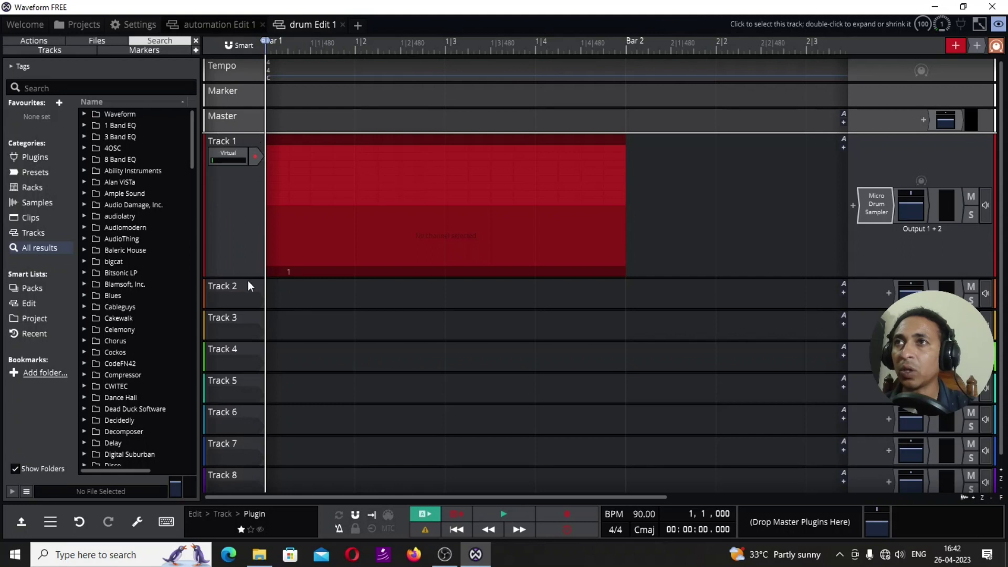
Enlarge Track 1's height to give the step clip taller rows.
{"action": "left_click_drag", "start_coordinate": [243, 278], "coordinate": [255, 467]}
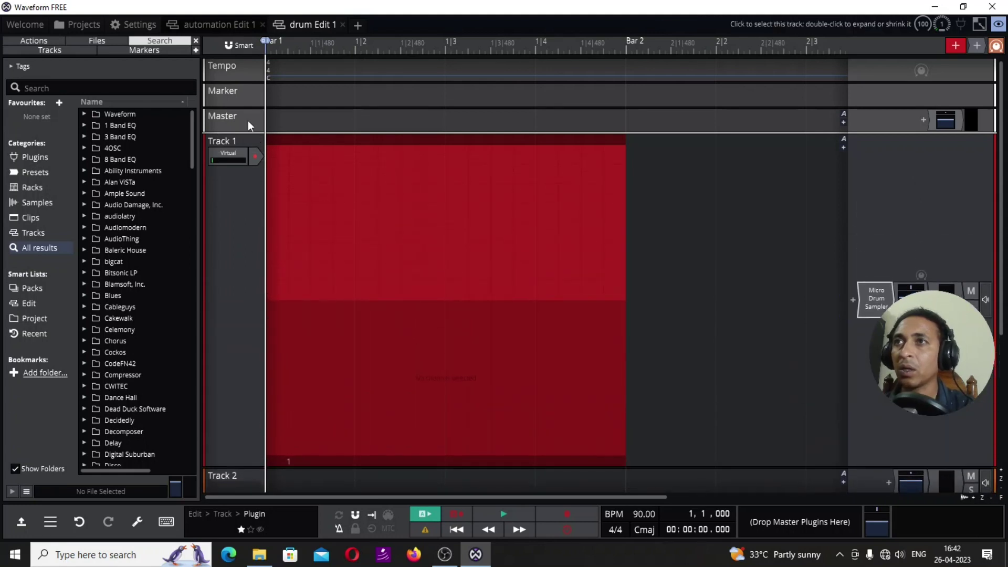
{"action": "left_click", "coordinate": [229, 156]}
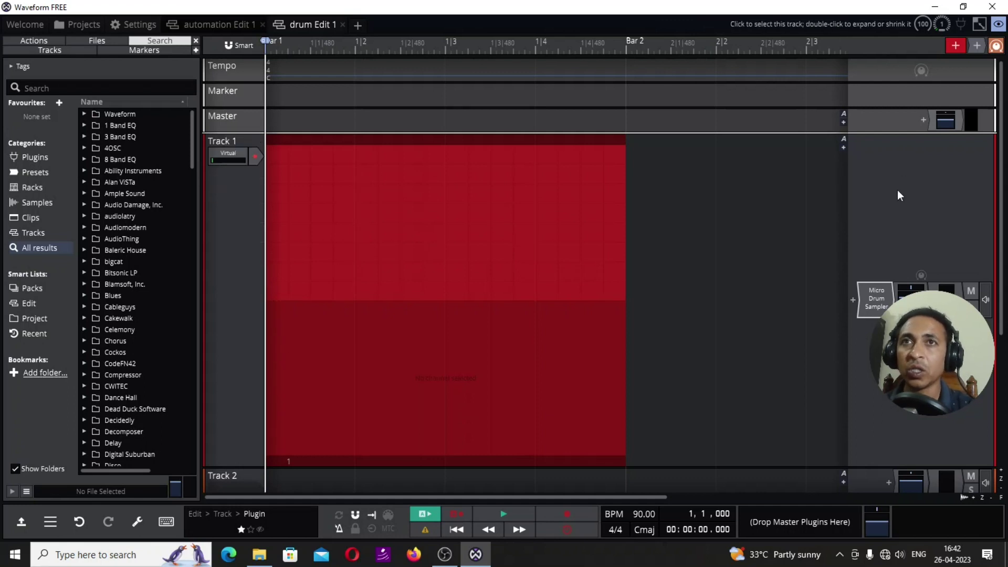
Undo the pad changes in the Micro Drum Sampler to restore High Tom, Mid Tom and Low Tom, and close it.
{"action": "double_click", "coordinate": [876, 297]}
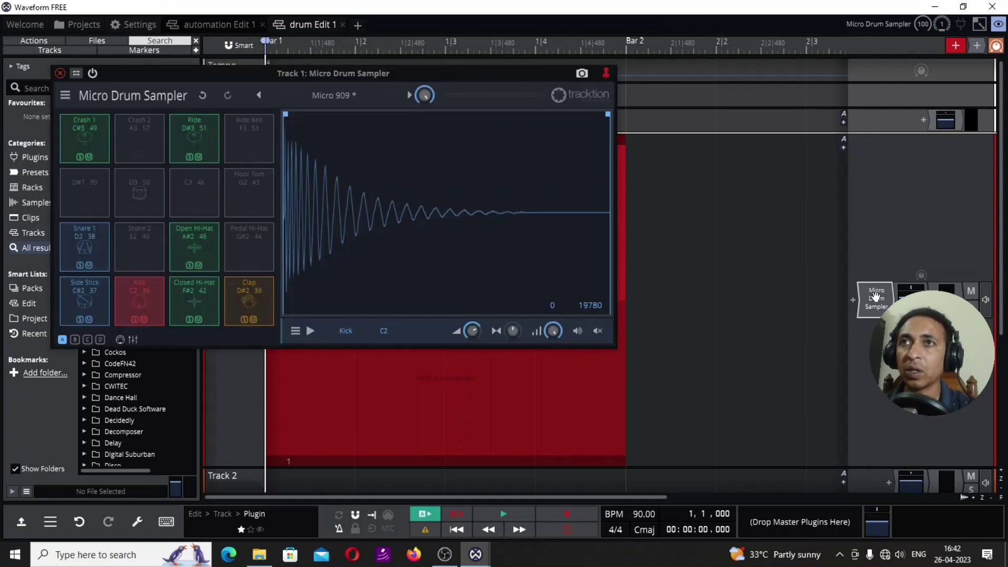
{"action": "left_click", "coordinate": [200, 99]}
{"action": "left_click", "coordinate": [200, 99]}
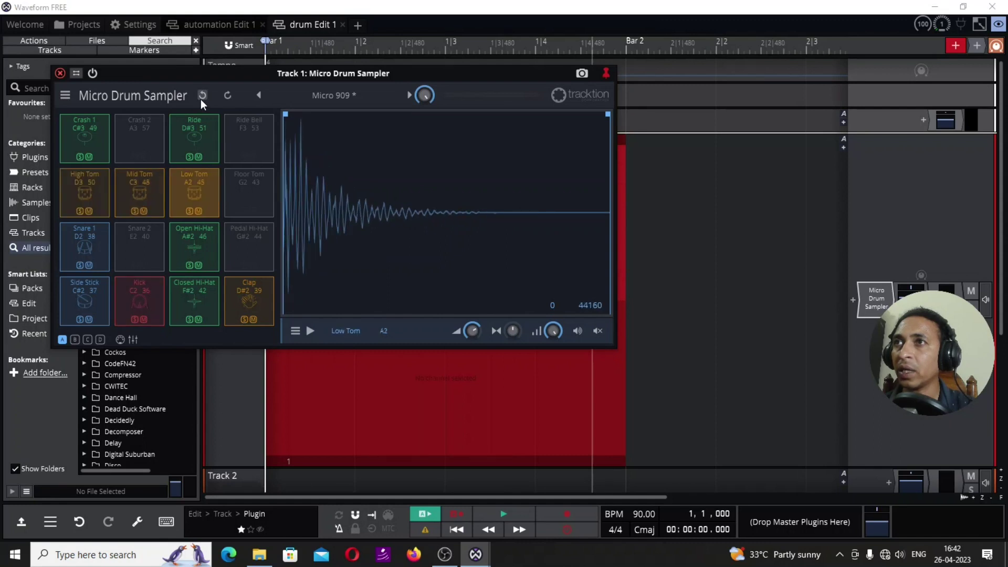
{"action": "left_click", "coordinate": [201, 100]}
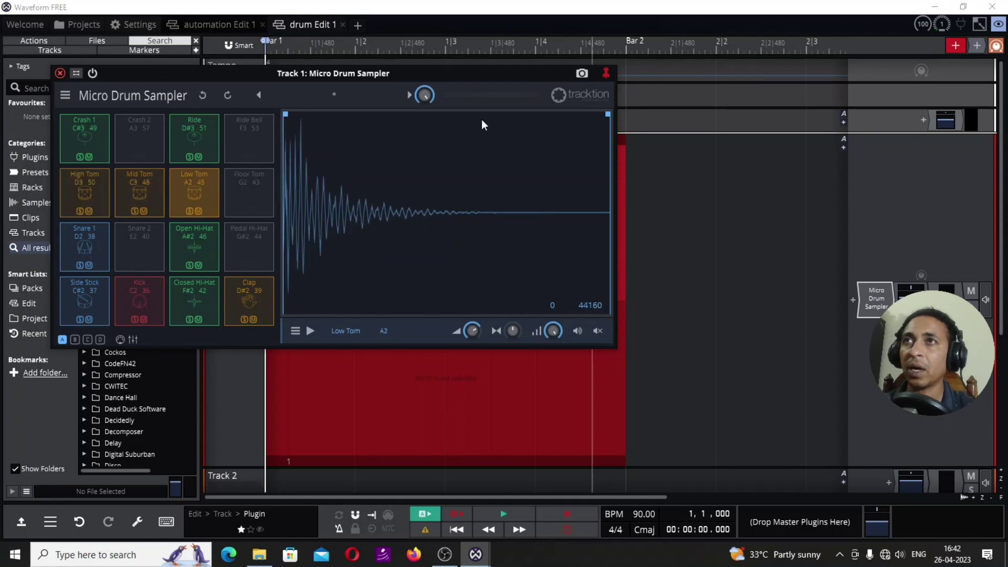
{"action": "left_click", "coordinate": [60, 73]}
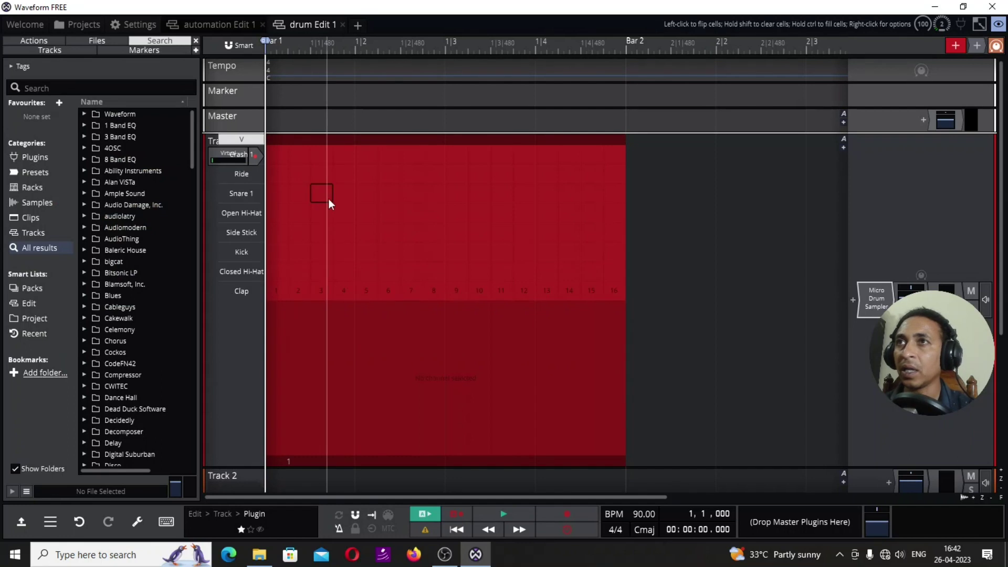
Replace the step clip on Track 1 with a new step clip near the start of bar 1.
{"action": "left_click", "coordinate": [513, 144]}
{"action": "key", "text": "Delete"}
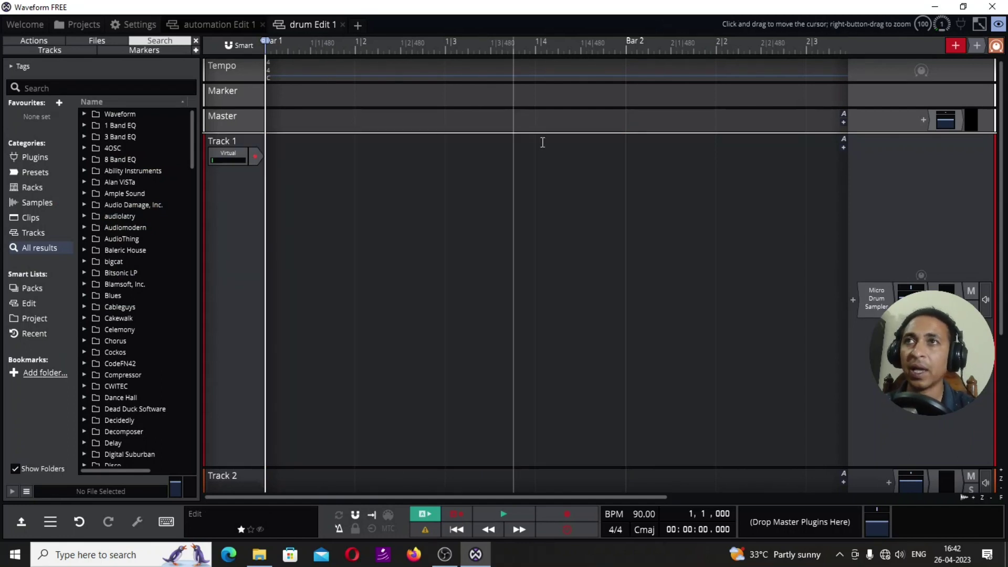
{"action": "right_click", "coordinate": [276, 153]}
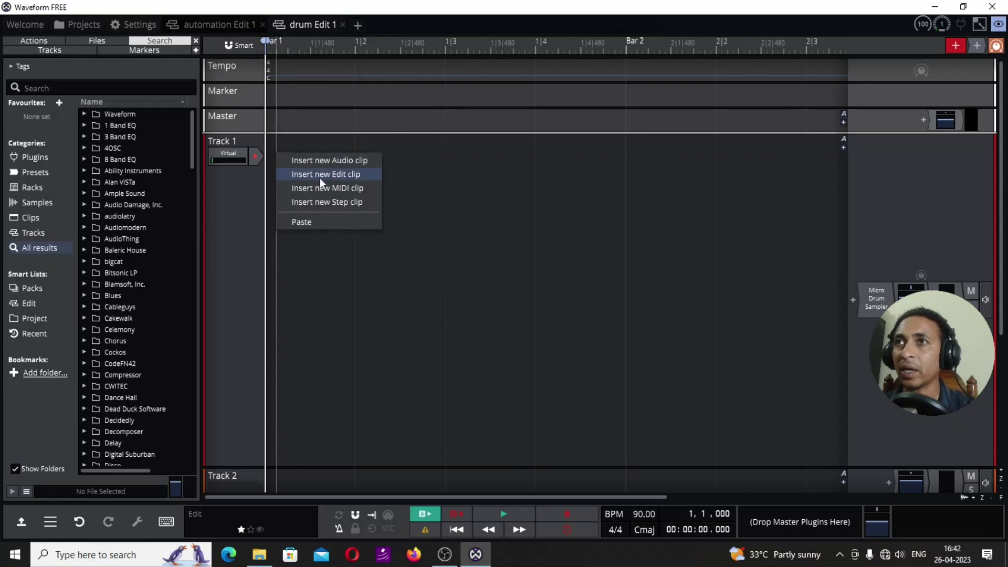
{"action": "left_click", "coordinate": [324, 203]}
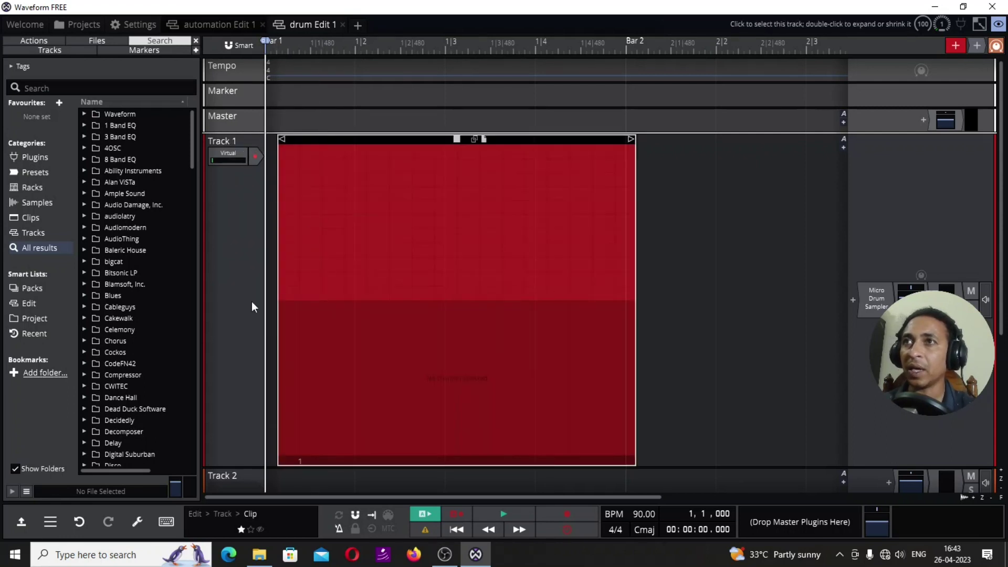
{"action": "mouse_move", "coordinate": [263, 293]}
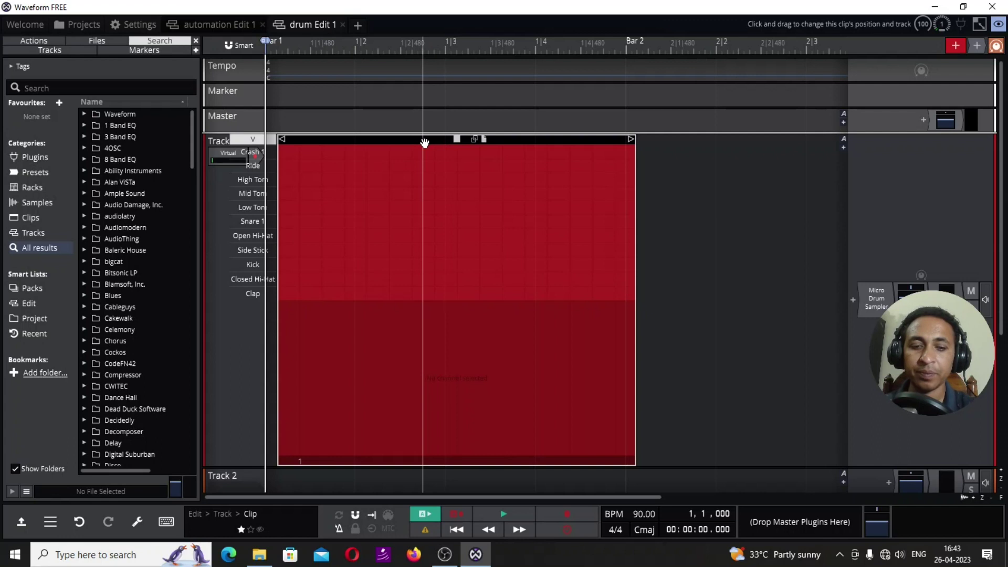
Delete the step clip from Track 1 and clear the High Tom, Mid Tom and Low Tom pads in the Micro Drum Sampler.
{"action": "key", "text": "Delete"}
{"action": "double_click", "coordinate": [878, 296]}
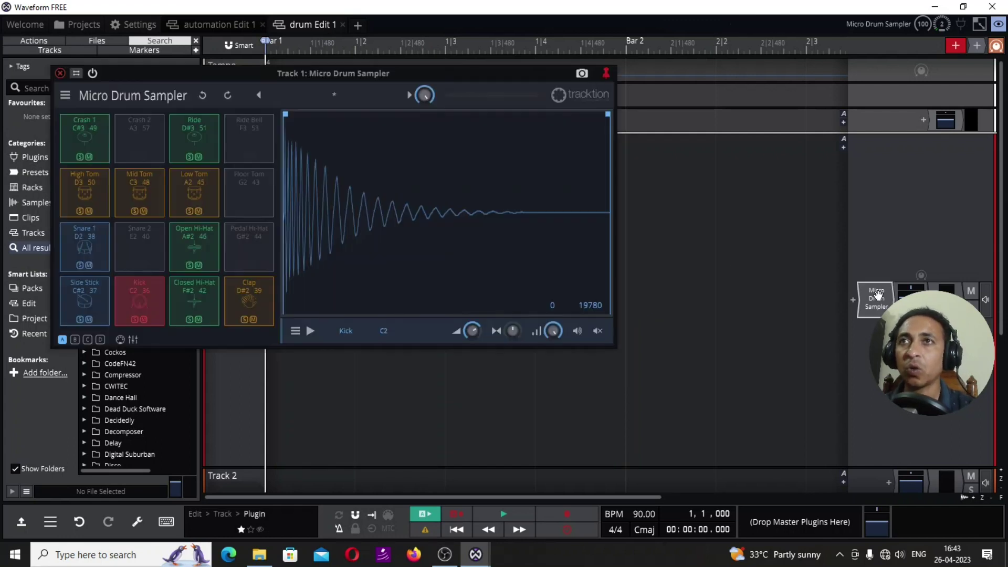
{"action": "right_click", "coordinate": [93, 192]}
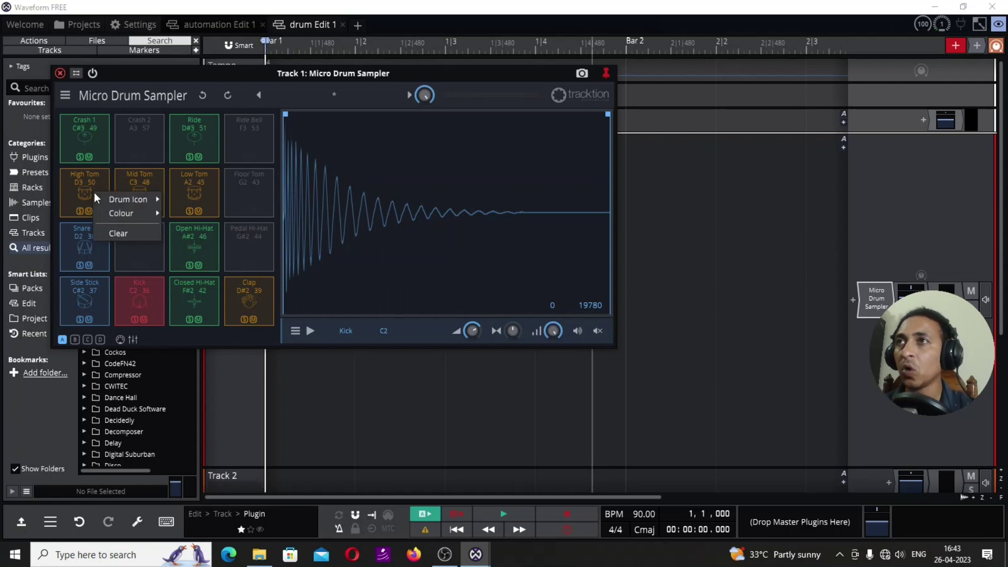
{"action": "left_click", "coordinate": [120, 233]}
{"action": "right_click", "coordinate": [132, 198]}
{"action": "left_click", "coordinate": [156, 238]}
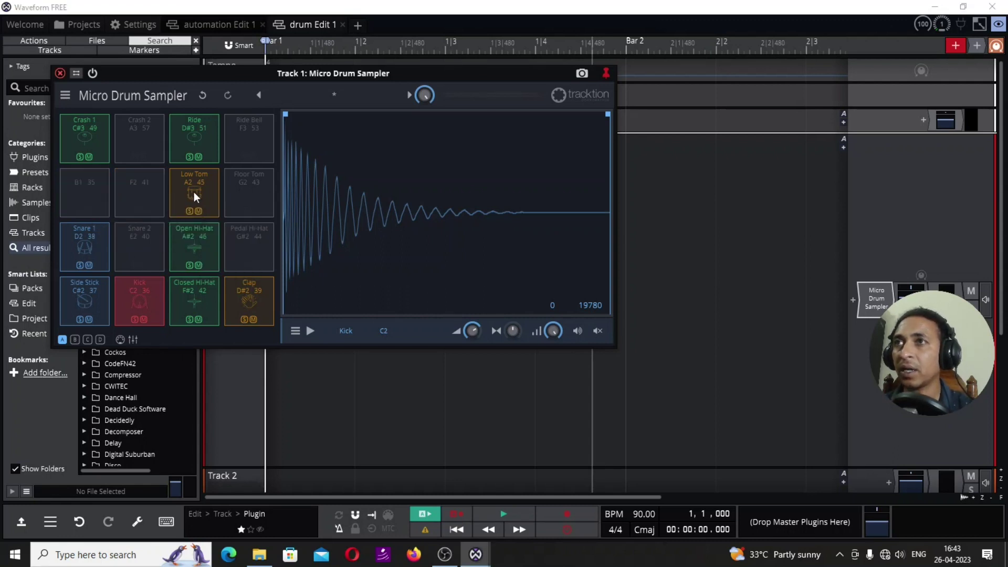
{"action": "right_click", "coordinate": [194, 191]}
{"action": "left_click", "coordinate": [213, 230]}
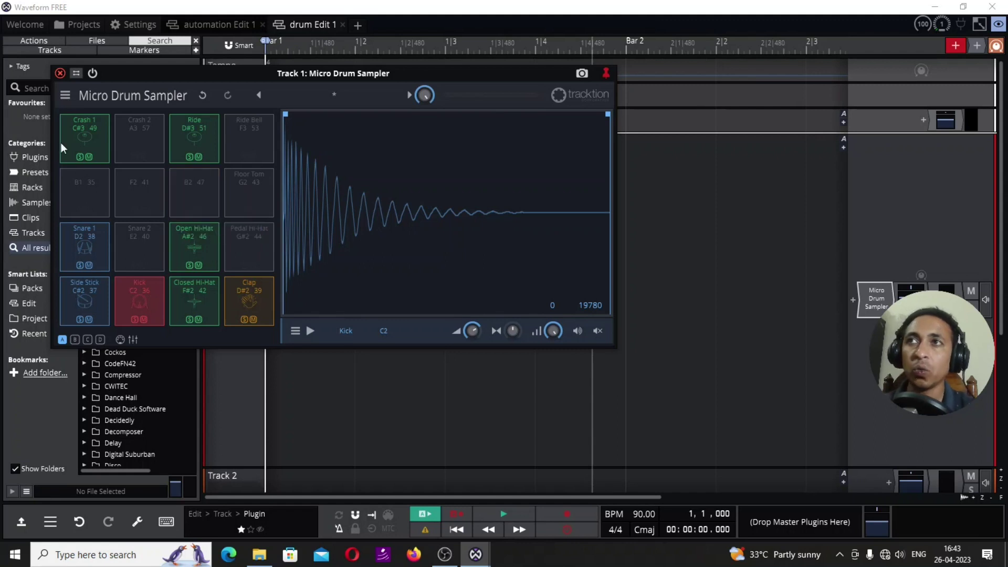
{"action": "left_click", "coordinate": [61, 74]}
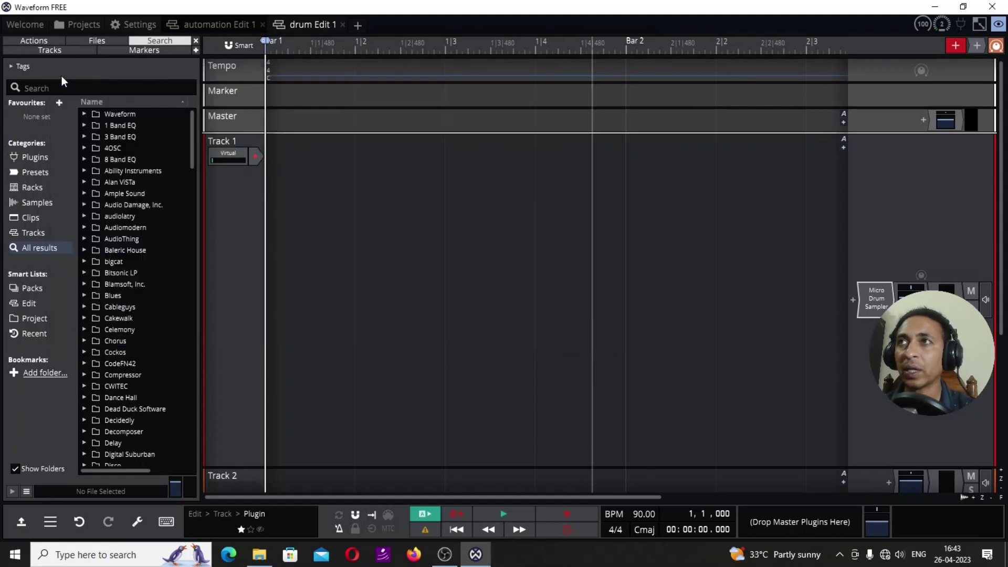
Insert a new step clip near the start of bar 1 on Track 1 and place kicks on steps 1, 5, 9 and 13.
{"action": "right_click", "coordinate": [270, 143]}
{"action": "left_click", "coordinate": [315, 190]}
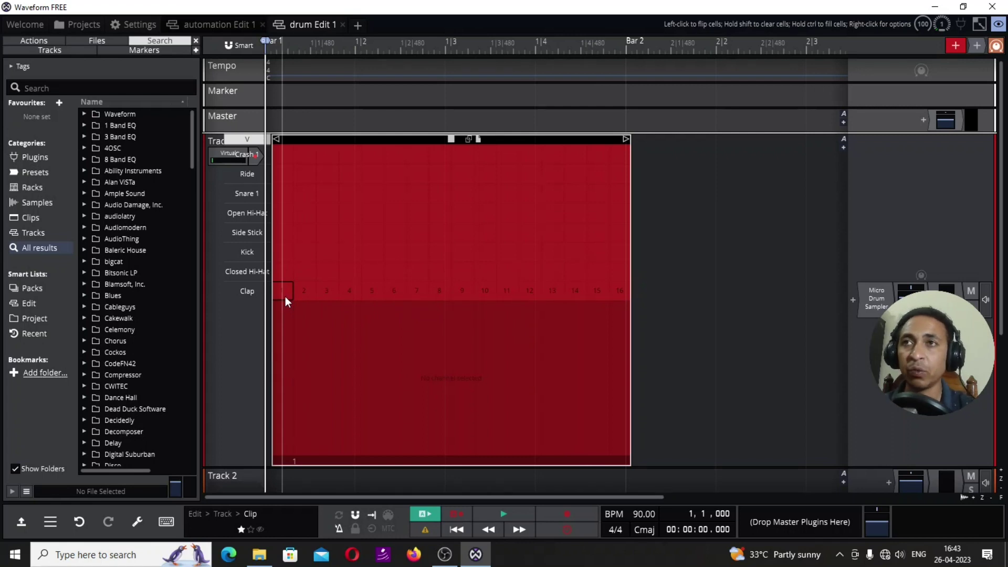
{"action": "left_click", "coordinate": [281, 252]}
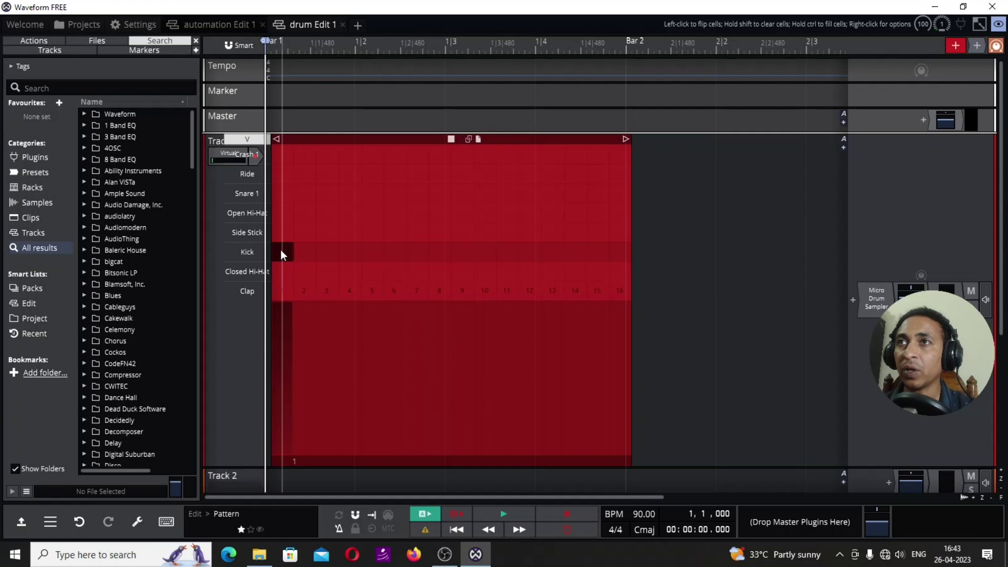
{"action": "left_click", "coordinate": [368, 251]}
{"action": "left_click", "coordinate": [461, 253]}
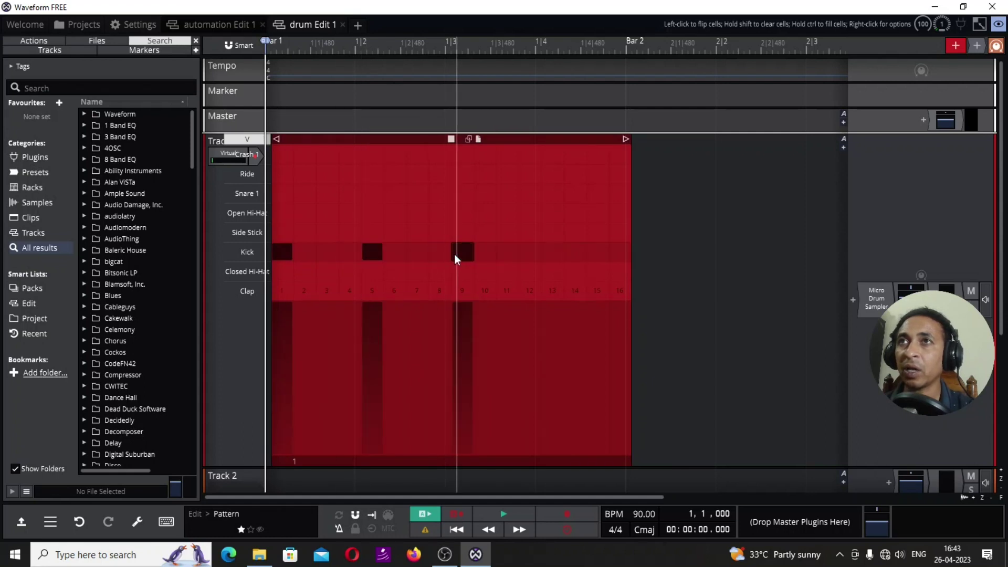
{"action": "left_click", "coordinate": [550, 253]}
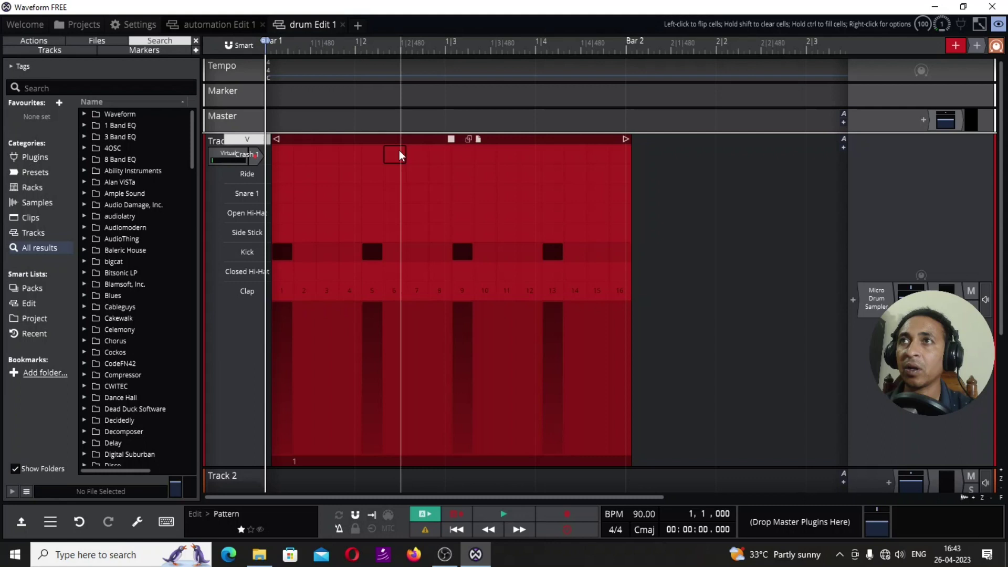
Loop bar 1 with the step clip aligned to the bar's start, and play the kick pattern.
{"action": "mouse_move", "coordinate": [283, 43]}
{"action": "left_mouse_down"}
{"action": "mouse_move", "coordinate": [433, 42]}
{"action": "mouse_move", "coordinate": [654, 63]}
{"action": "mouse_move", "coordinate": [642, 74]}
{"action": "left_mouse_up"}
{"action": "key", "text": "l"}
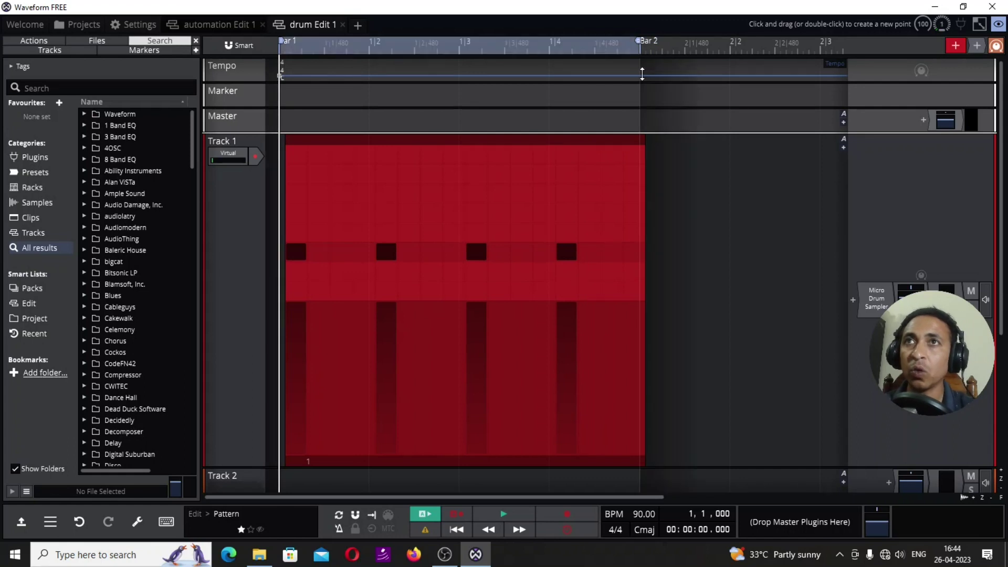
{"action": "left_click", "coordinate": [383, 157]}
{"action": "key", "text": "space"}
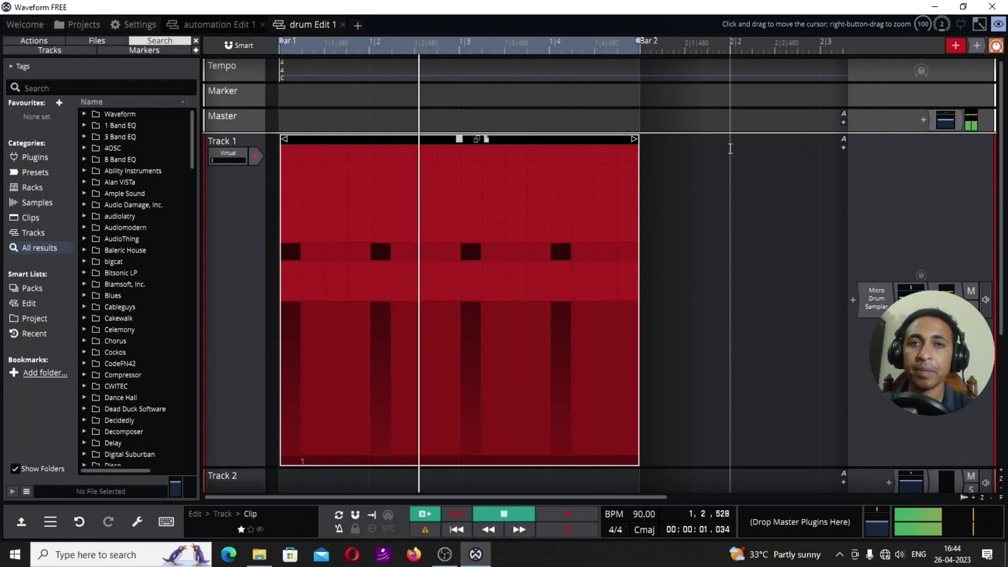
{"action": "key", "text": "space"}
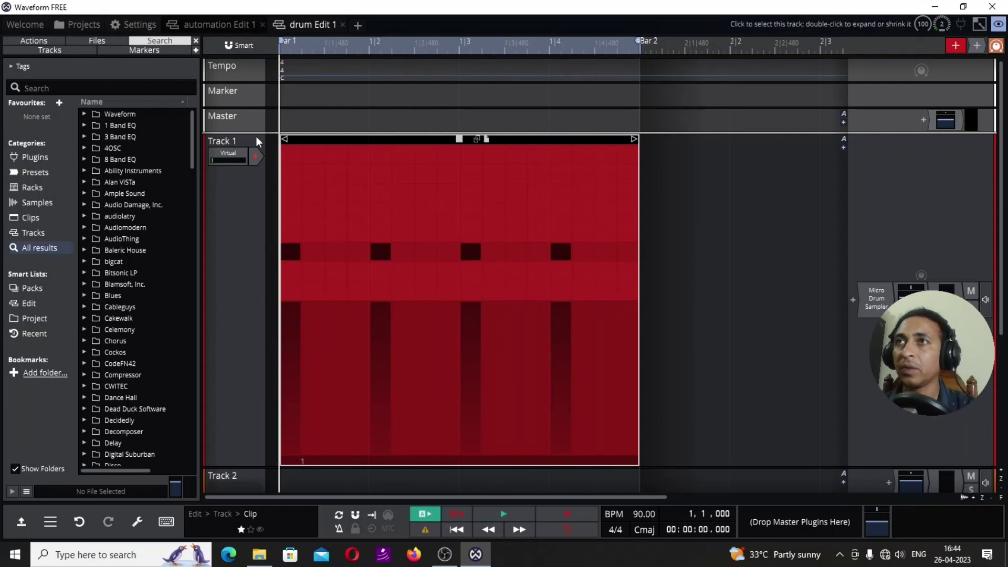
Hide the step clip's velocity editor and reduce Track 1's height.
{"action": "mouse_move", "coordinate": [260, 158]}
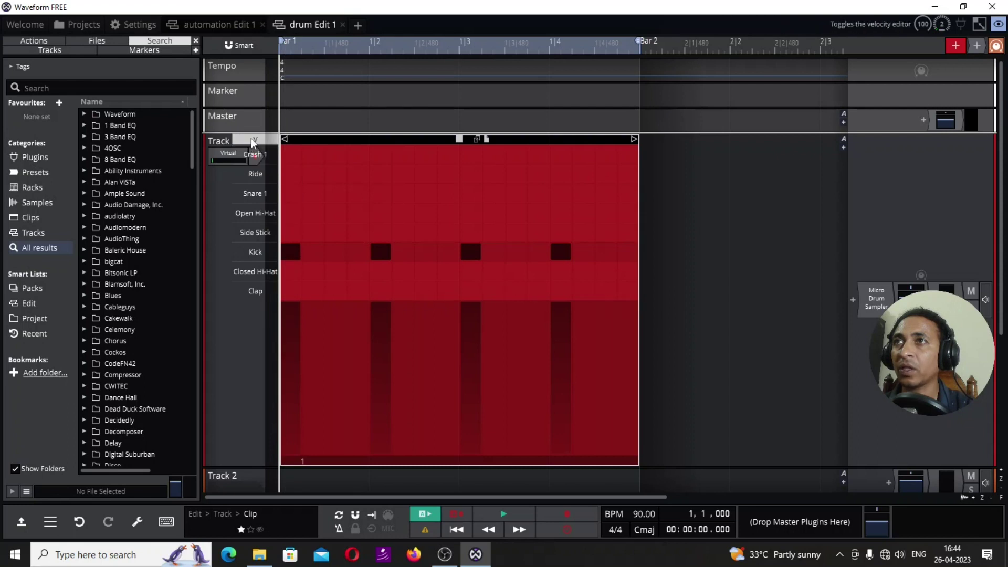
{"action": "left_click", "coordinate": [253, 139]}
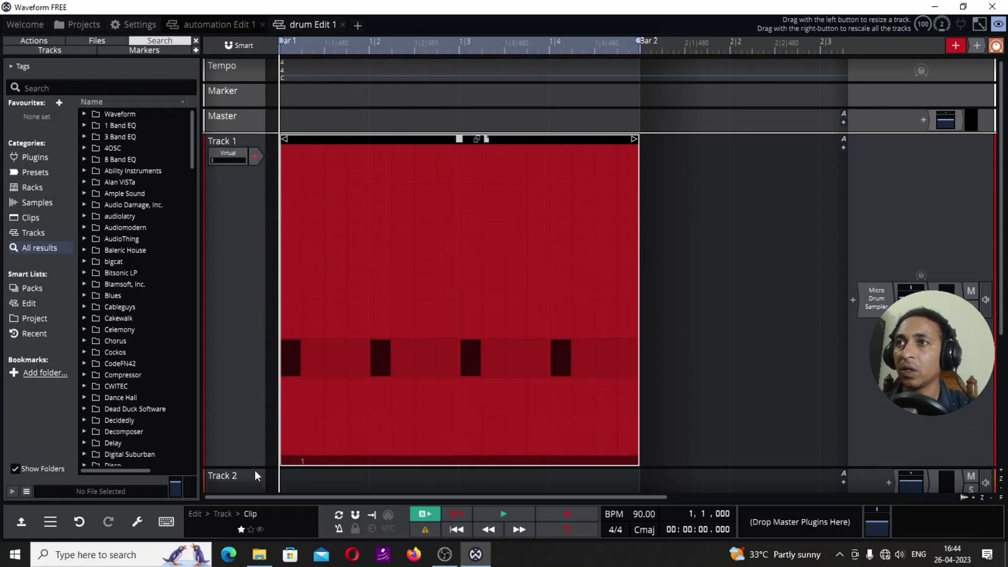
{"action": "left_click_drag", "start_coordinate": [254, 467], "coordinate": [254, 377]}
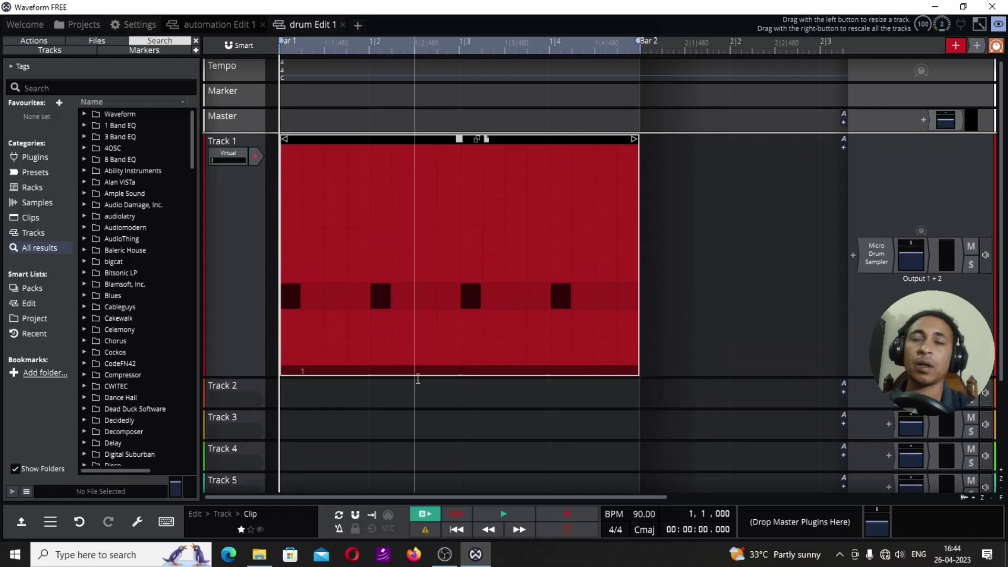